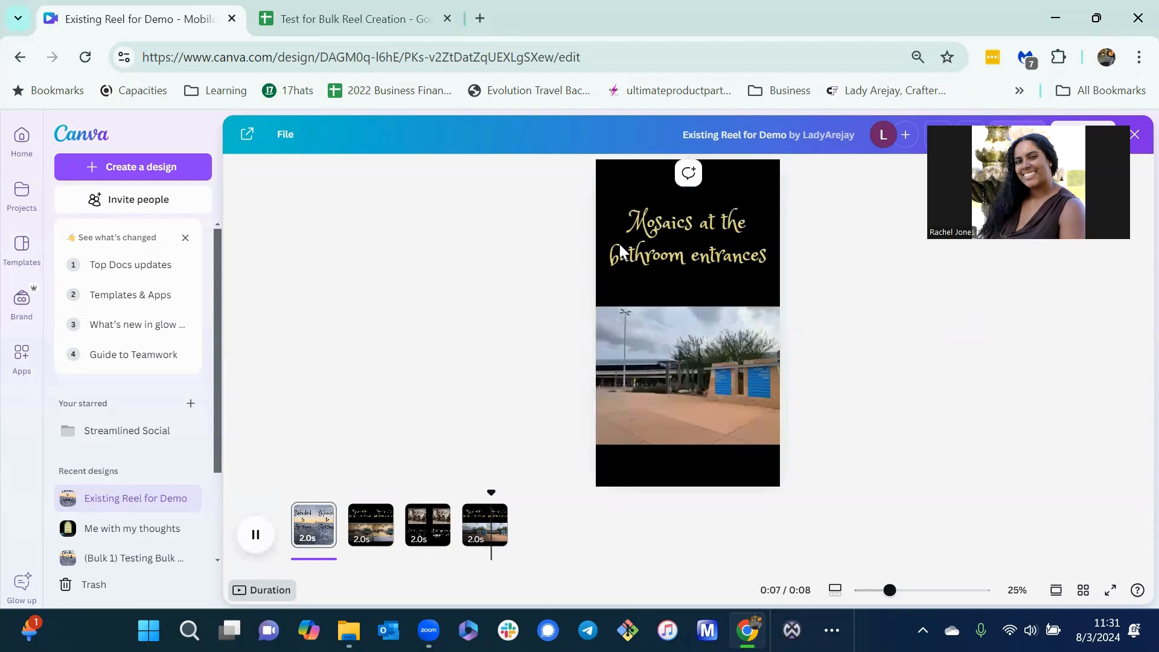
- Look over the Google Sheets data, then return to Canva and view pages 2, 3 and 4 of the reel
right_click(252, 537)
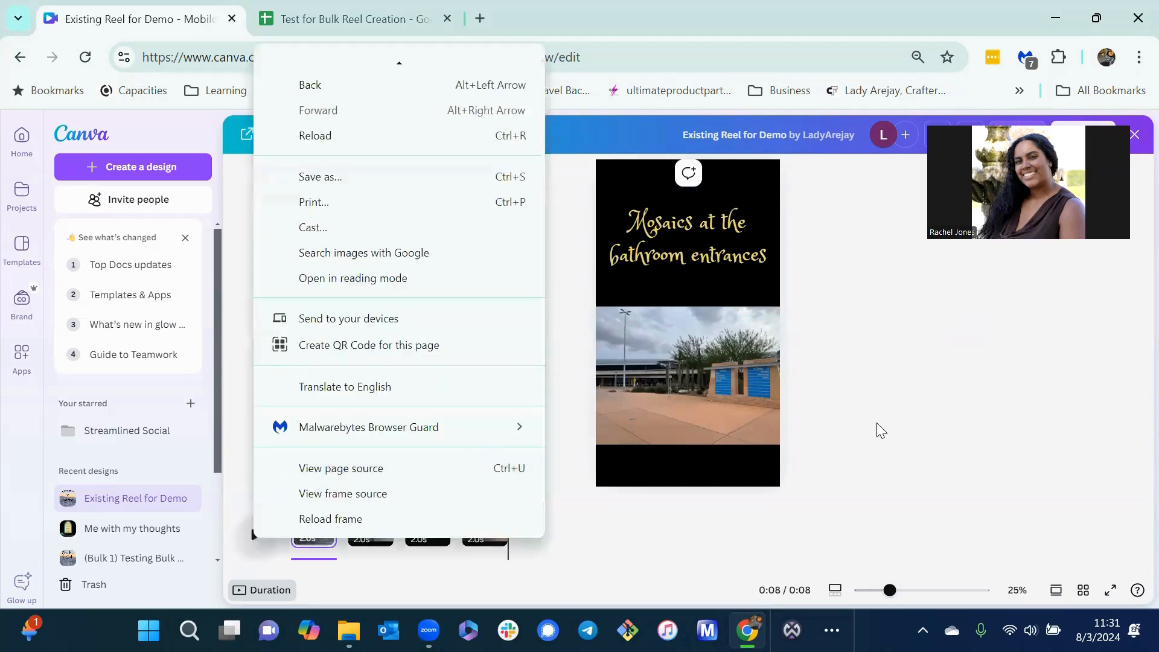
right_click(876, 422)
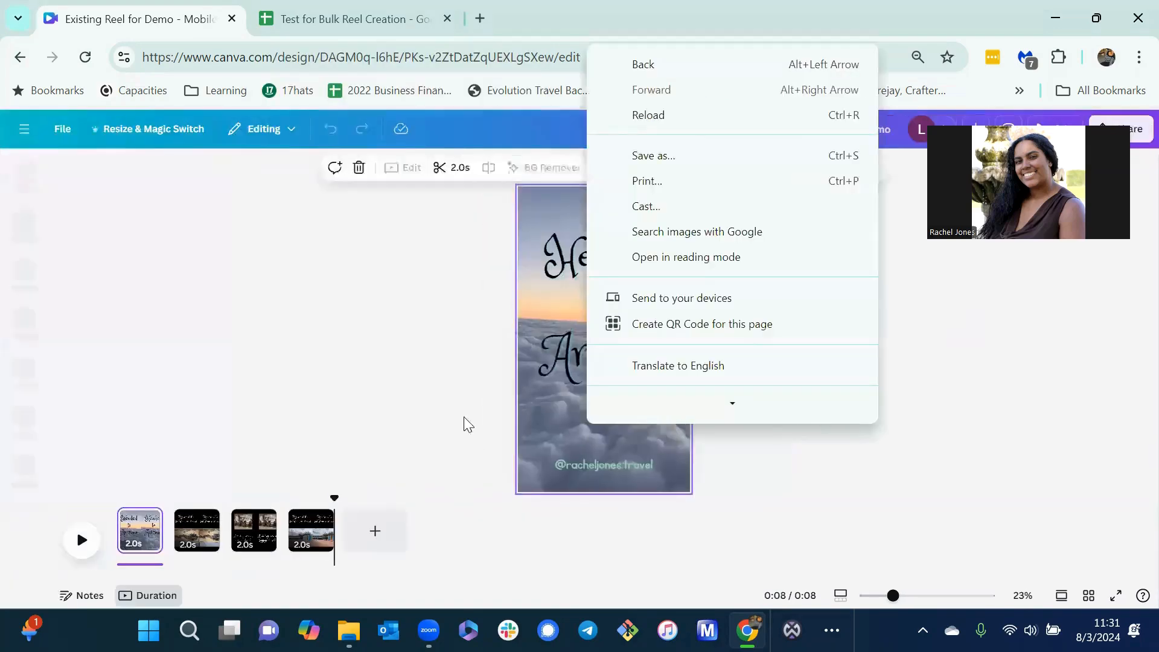
left_click(374, 18)
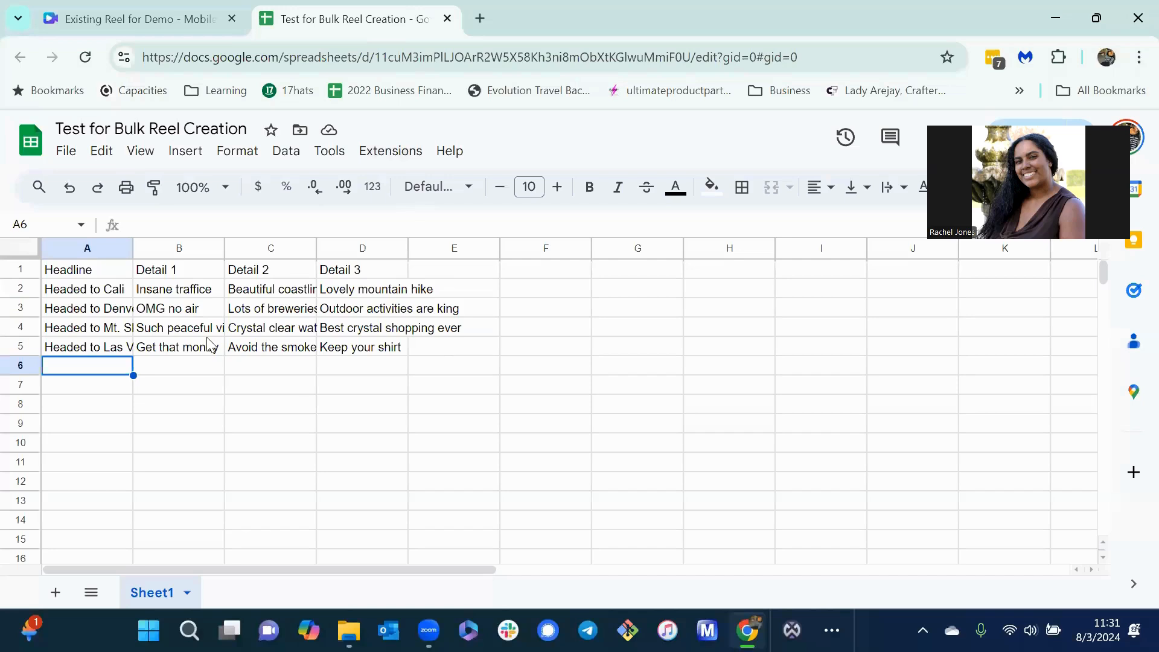
left_click(151, 18)
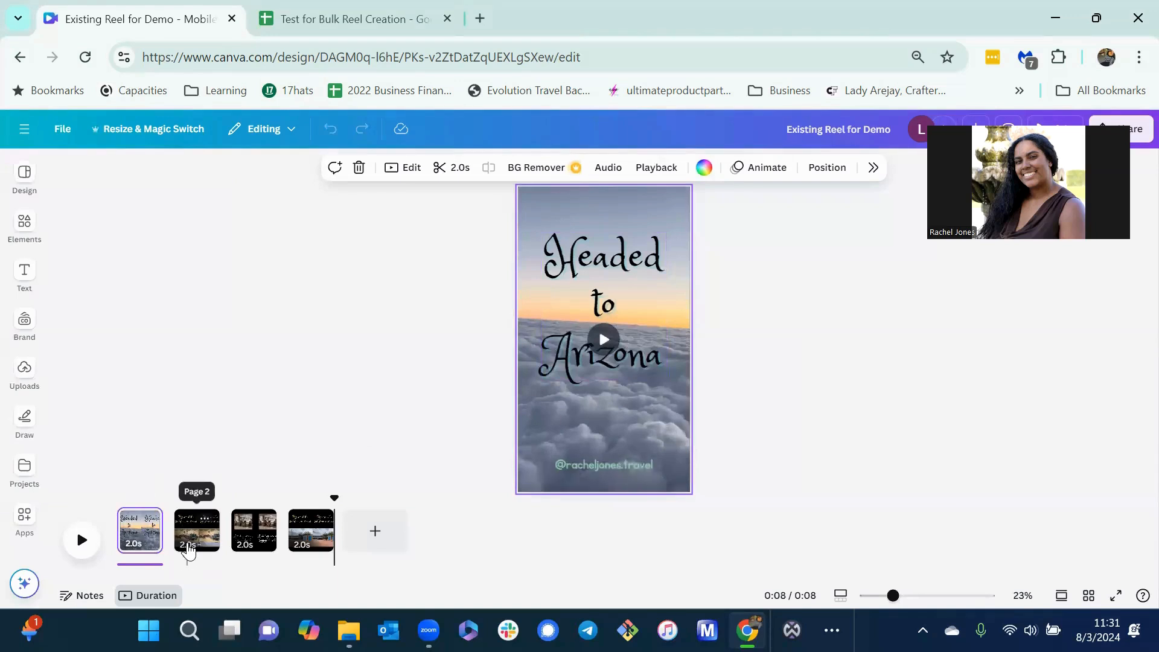
left_click(188, 544)
left_click(242, 547)
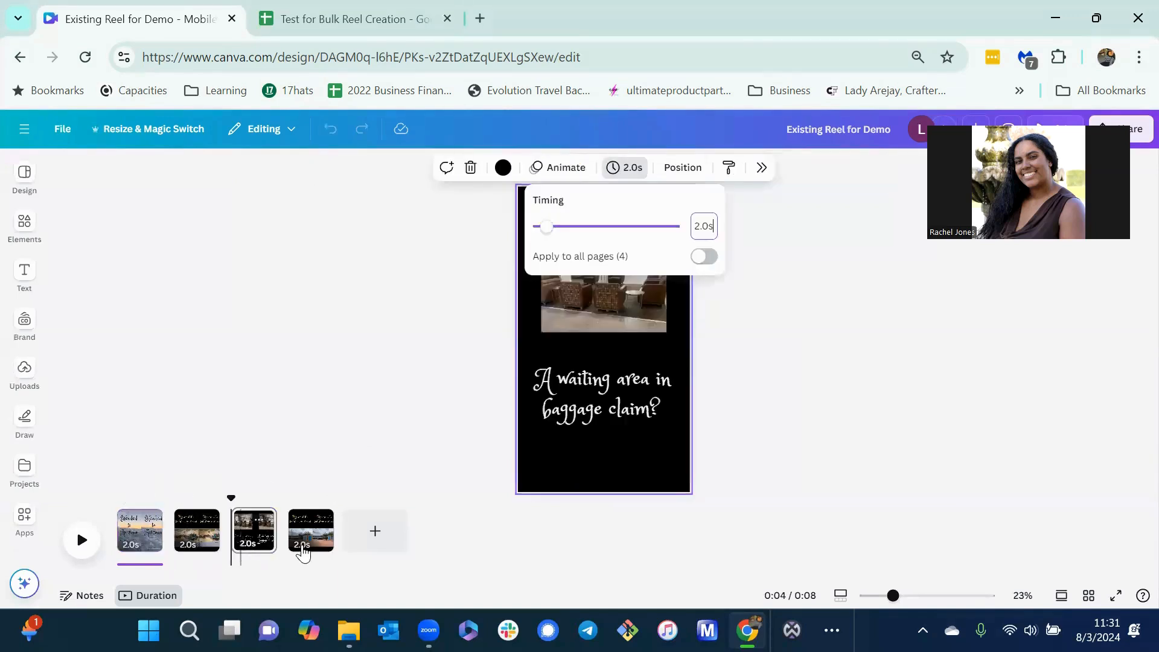
left_click(307, 547)
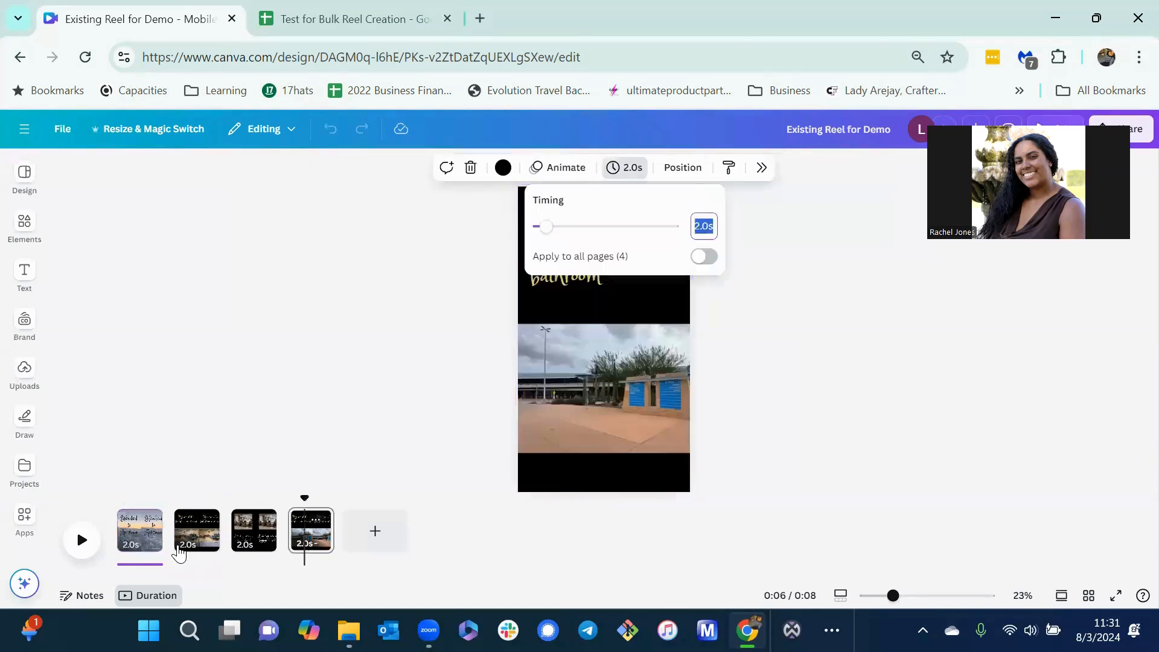
- Switch to the Google Sheets spreadsheet and examine the headline and three details of the Cali row, then the Denver headline
left_click(337, 14)
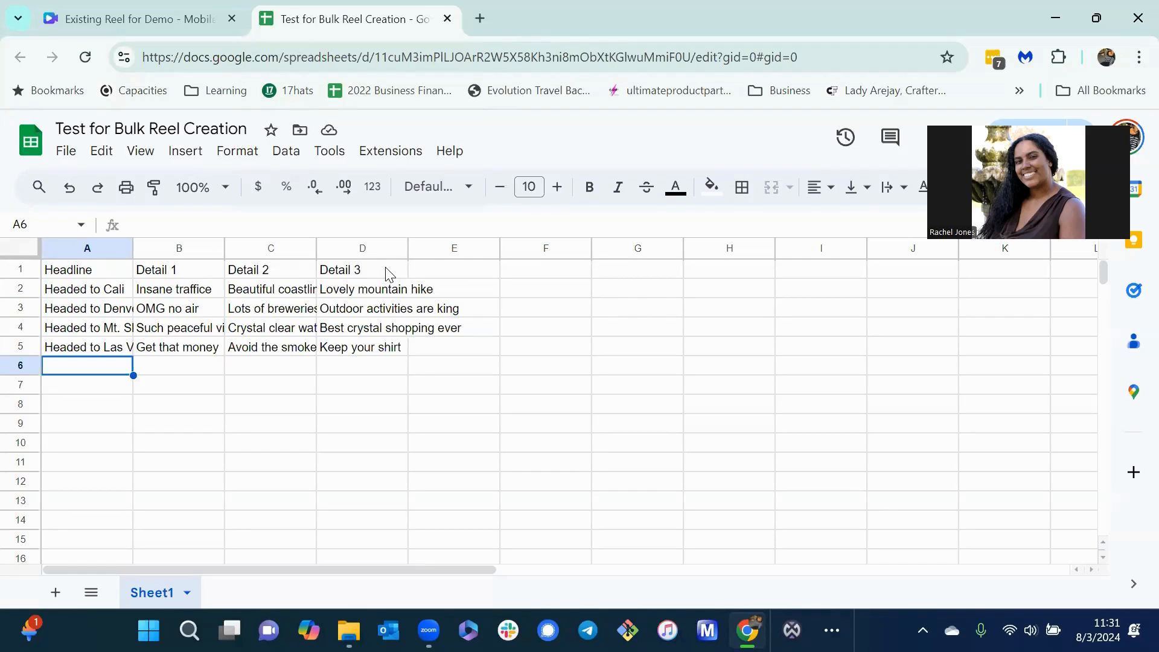
left_click(108, 294)
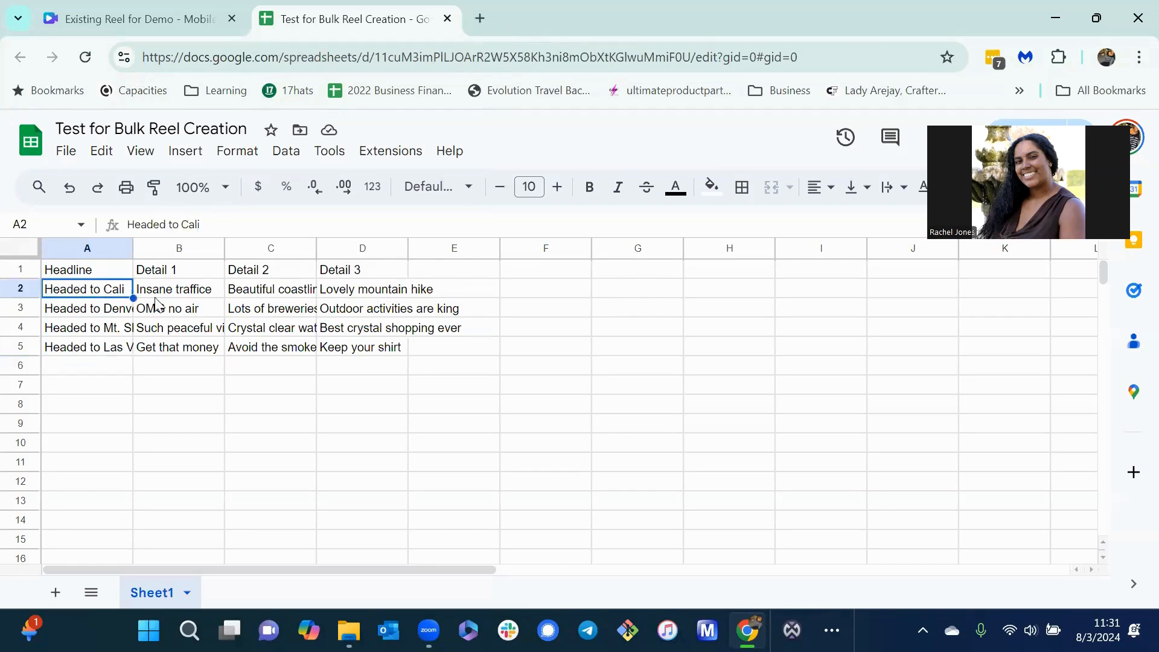
left_click(177, 295)
left_click(262, 296)
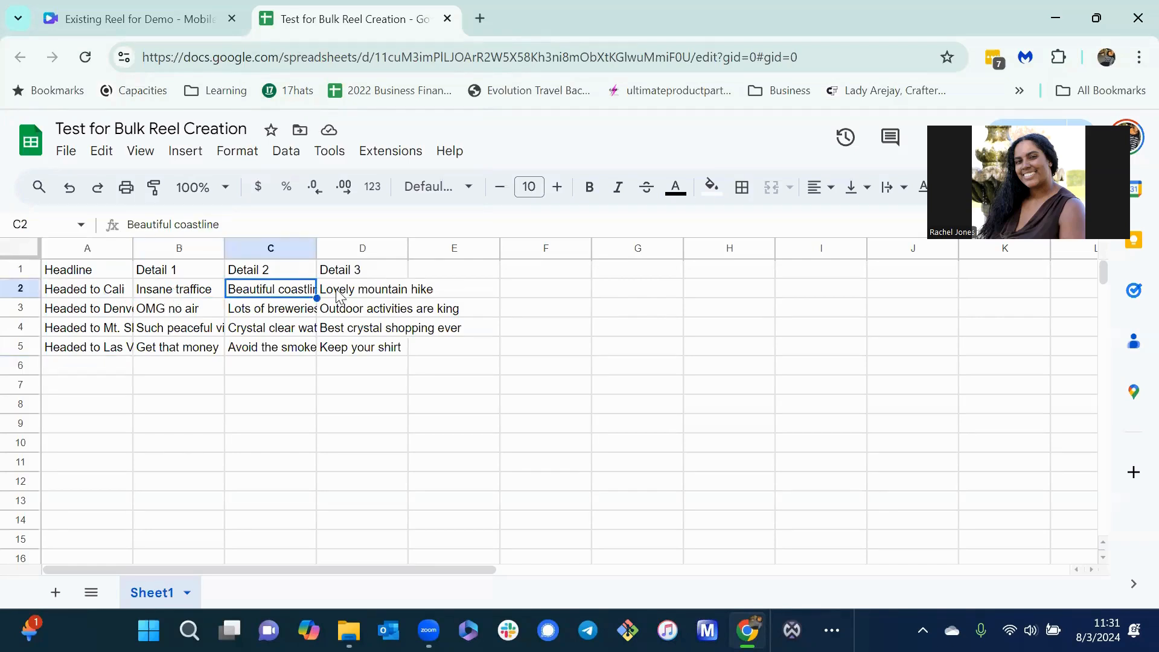
left_click(346, 297)
left_click(107, 315)
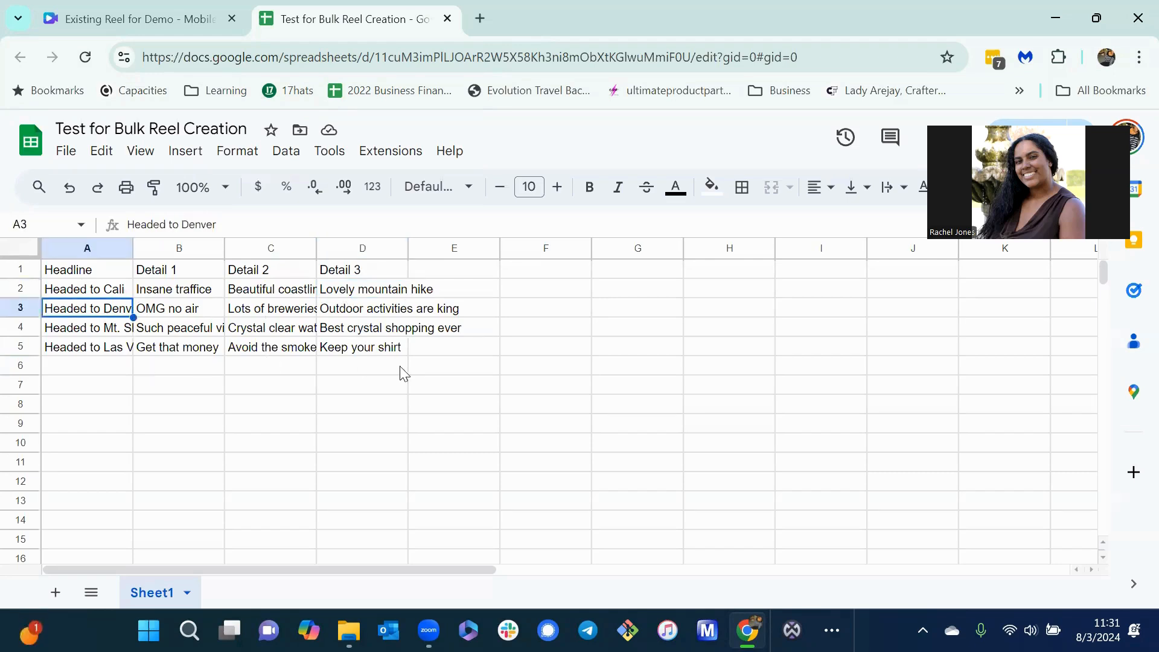
- View the file formats available for downloading the spreadsheet without downloading it
left_click(68, 156)
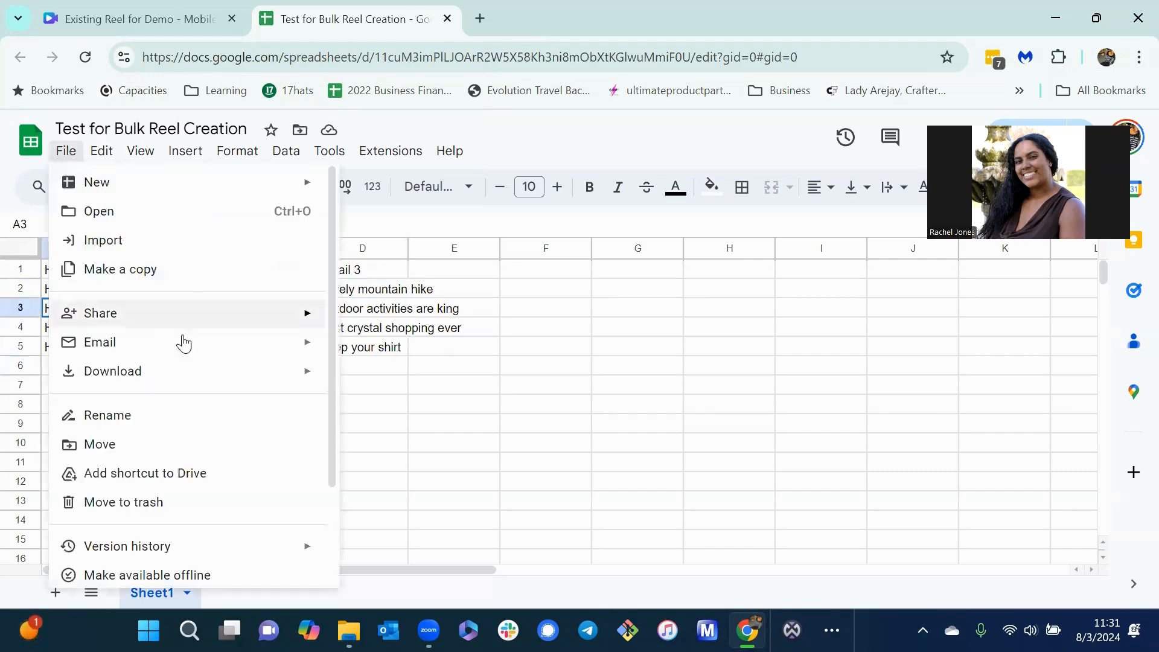
mouse_move(271, 375)
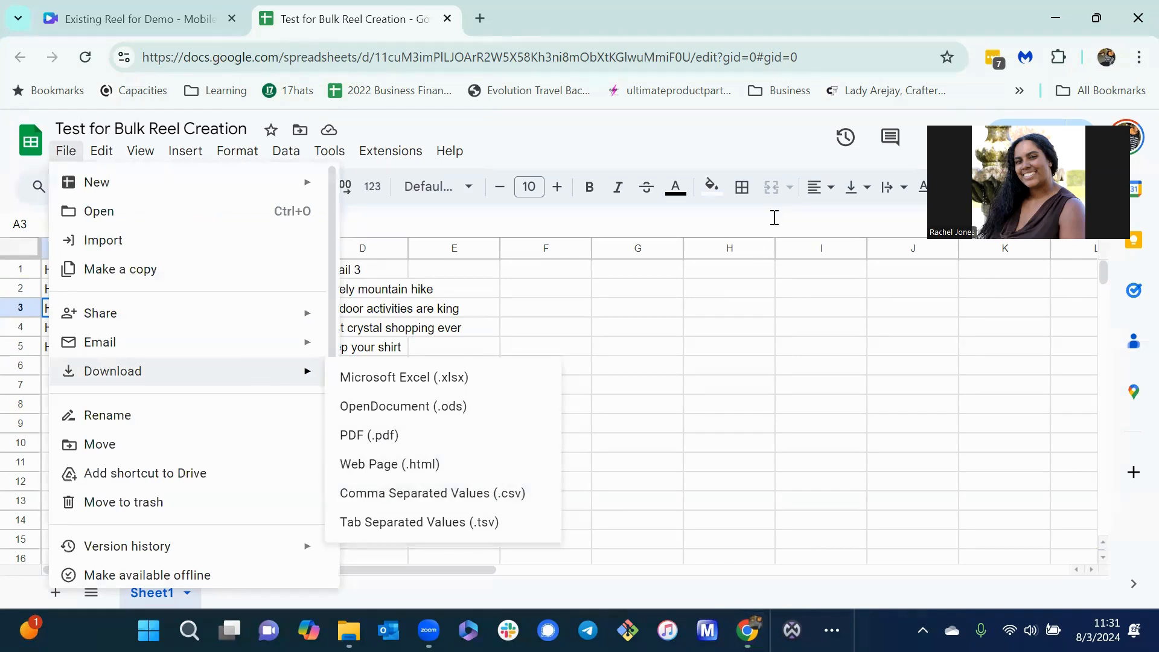
left_click(712, 372)
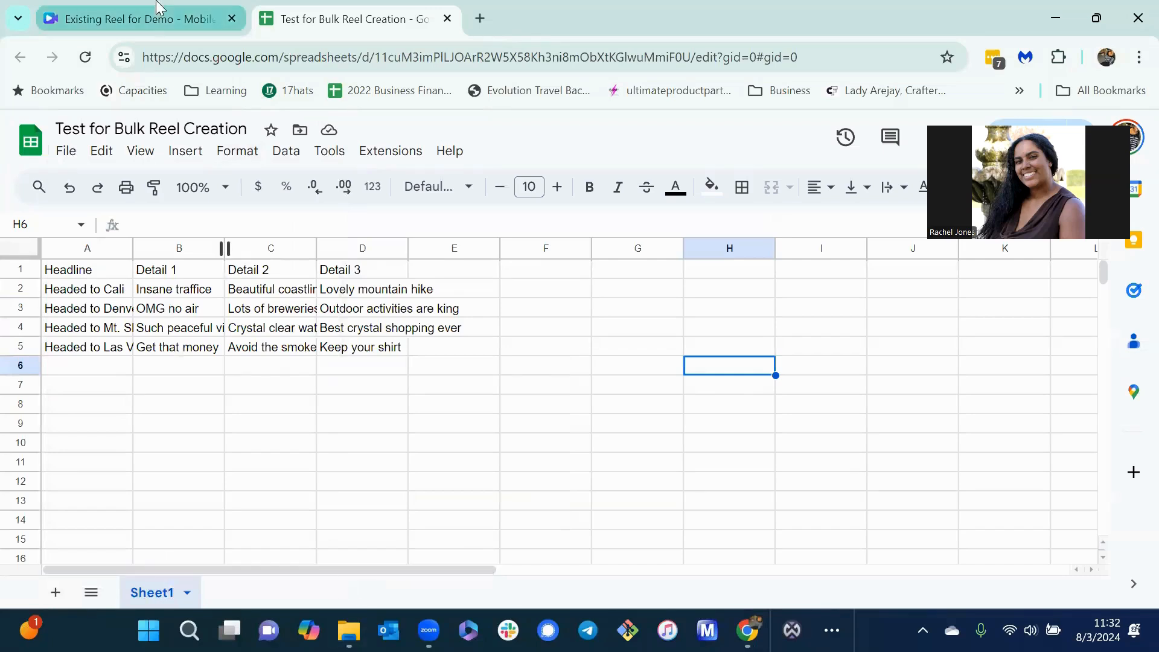
- Return to the Canva reel and bring up its first page, "Headed to Arizona"
left_click(160, 18)
left_click(265, 353)
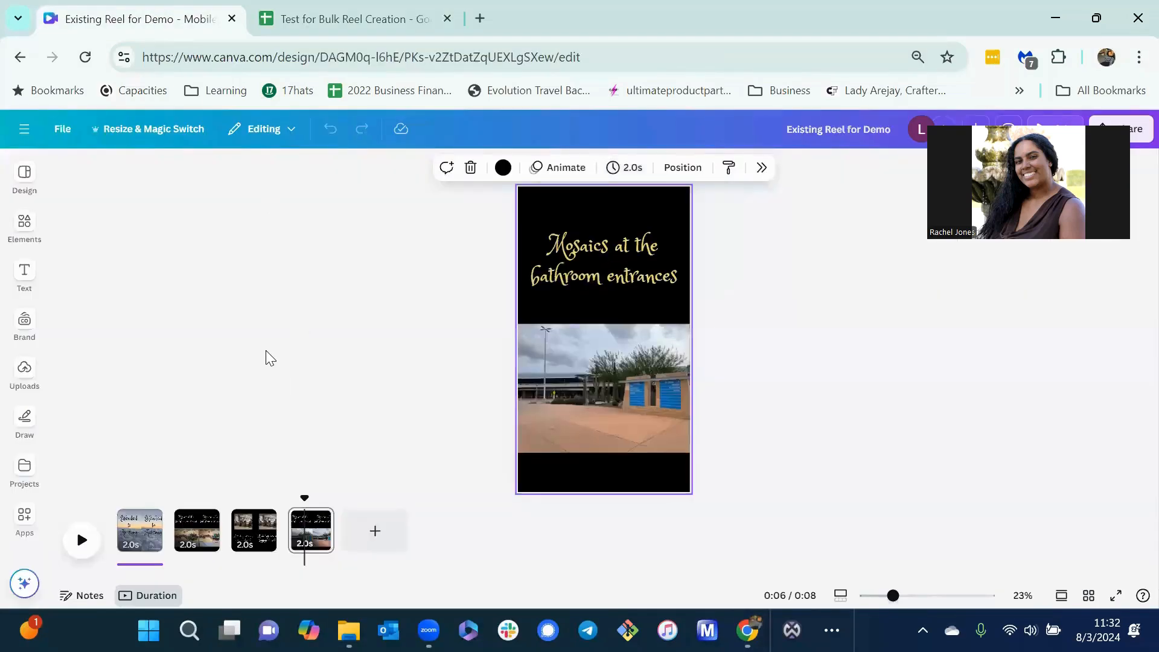
left_click(145, 520)
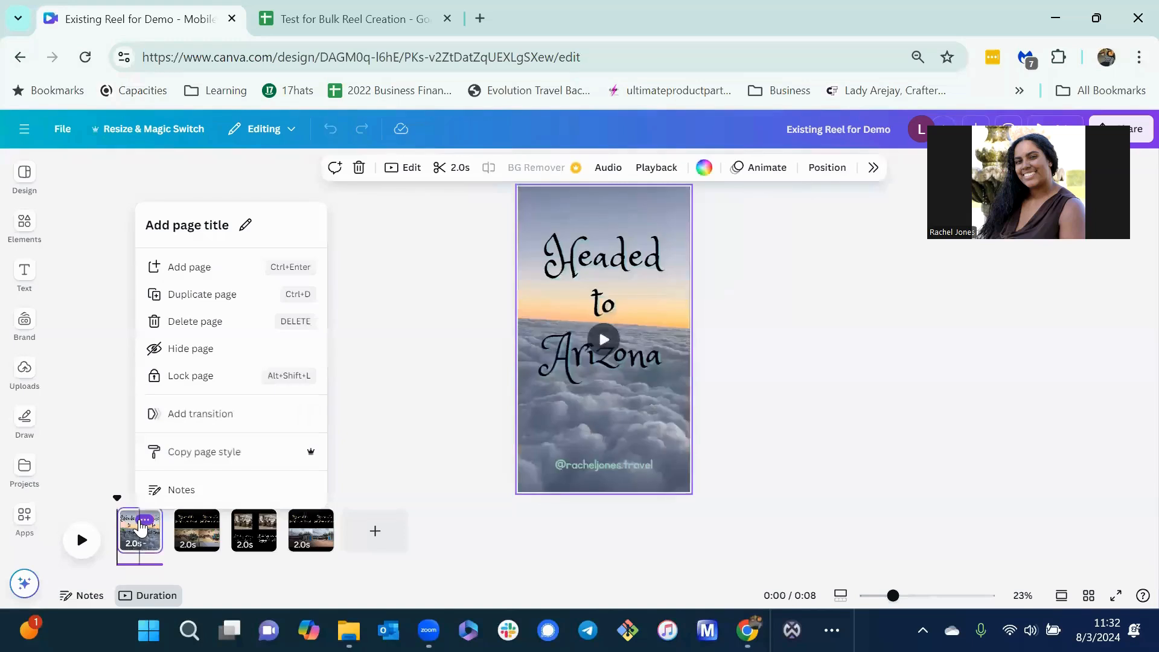
left_click(364, 359)
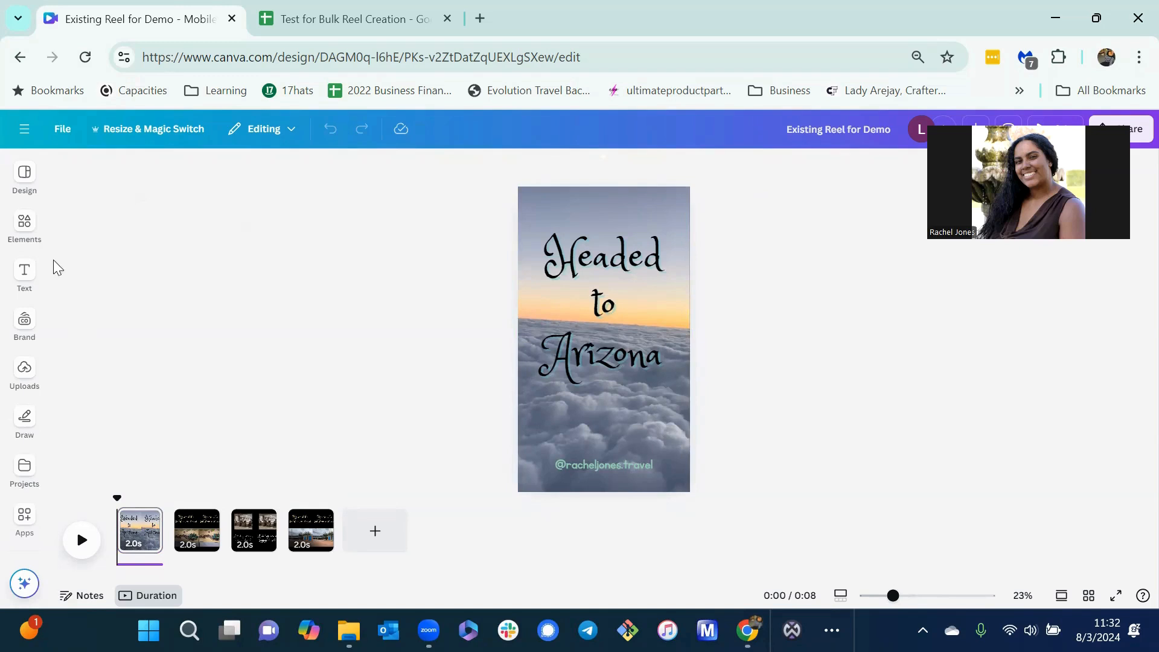
- Search the Canva apps for "bulk create" and open the Bulk create app
left_click(26, 518)
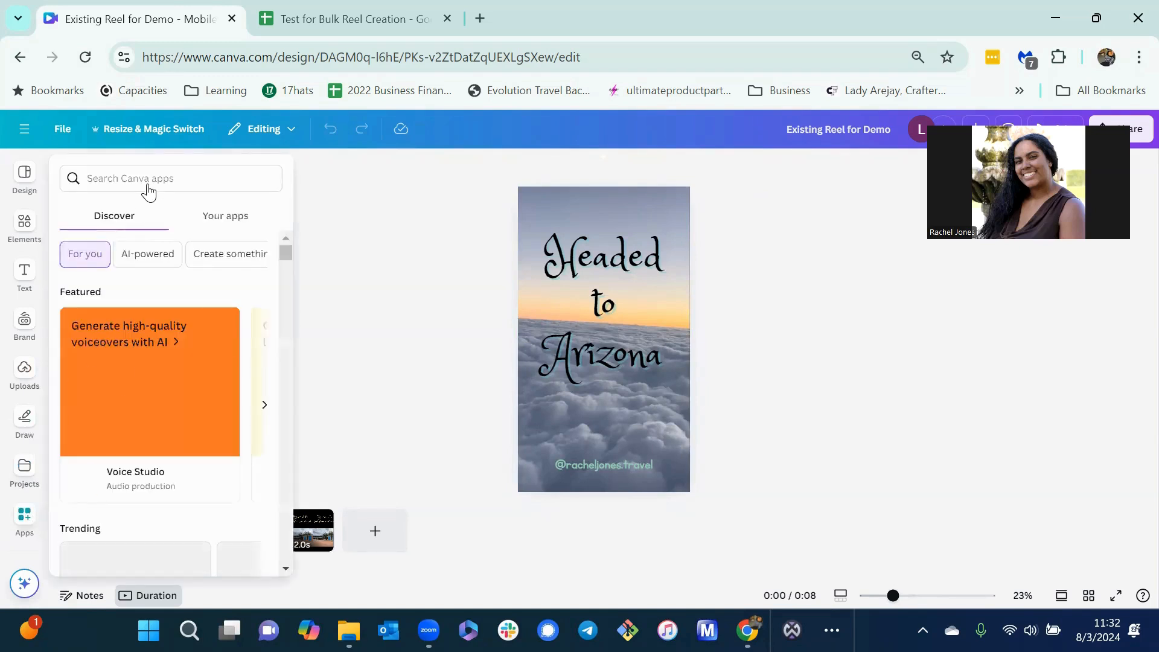
type("bulk cr")
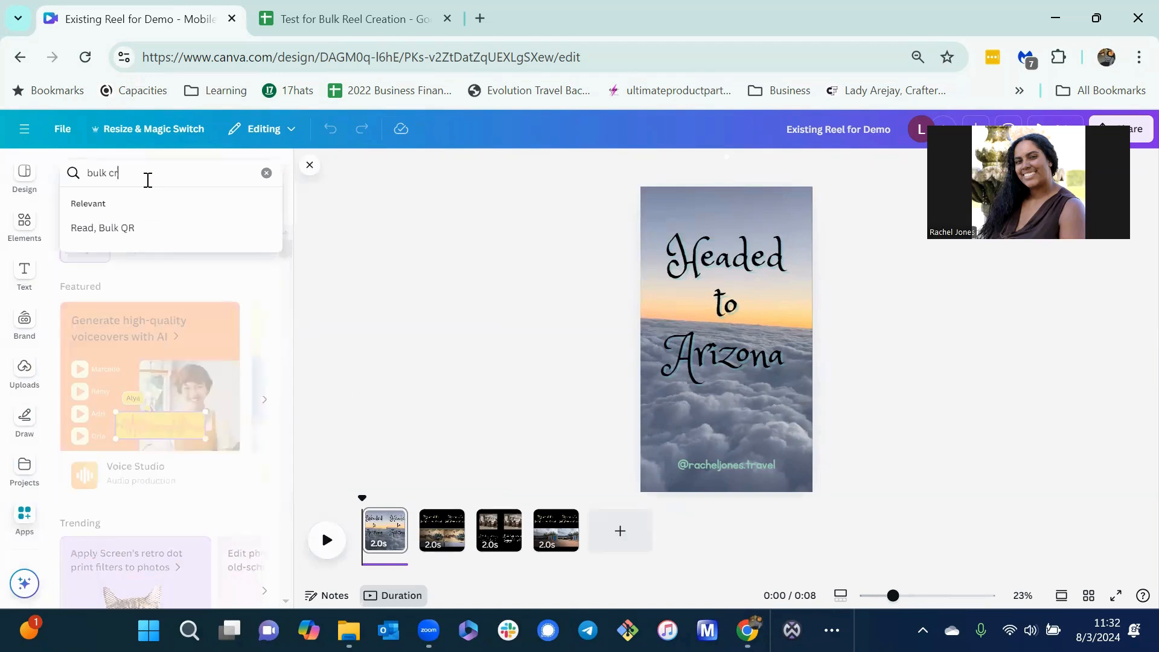
type("eate")
key("Return")
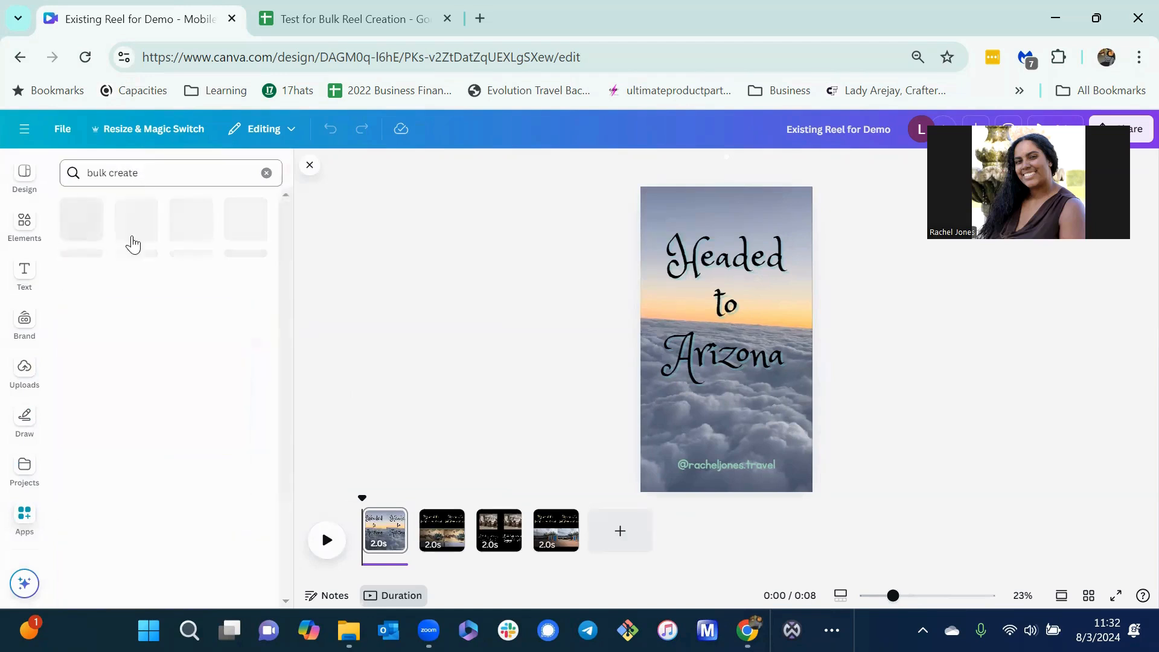
left_click(81, 224)
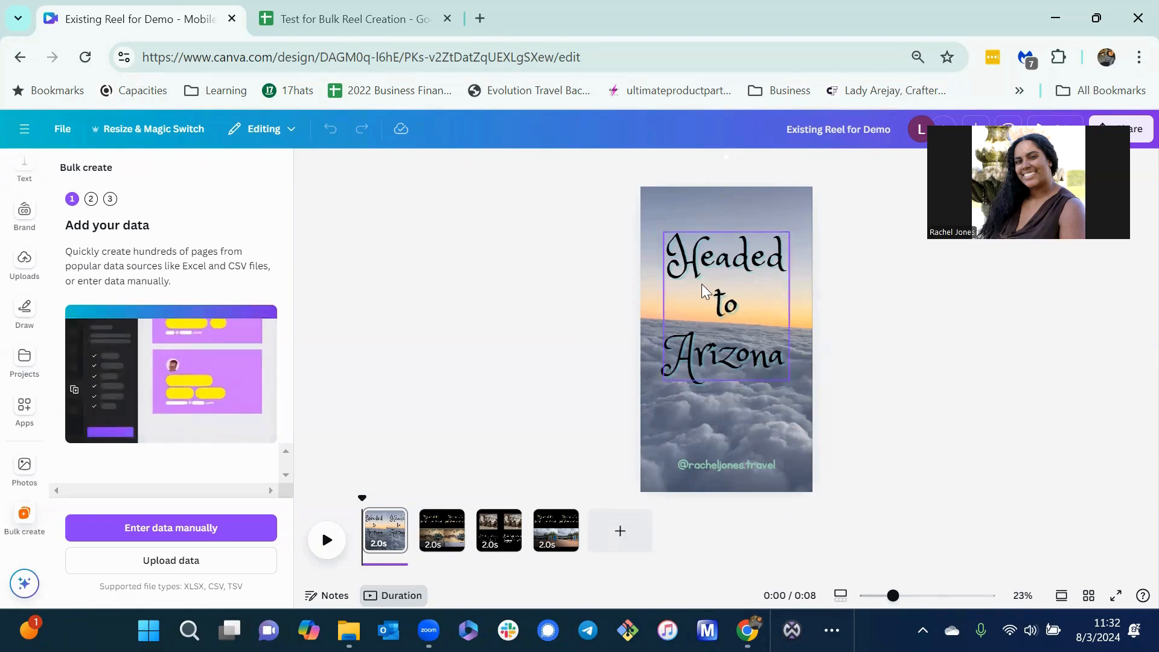
- Upload the data file "Test for Bulk Reel Creation - Sheet1.csv" from Downloads into Bulk create
left_click(175, 562)
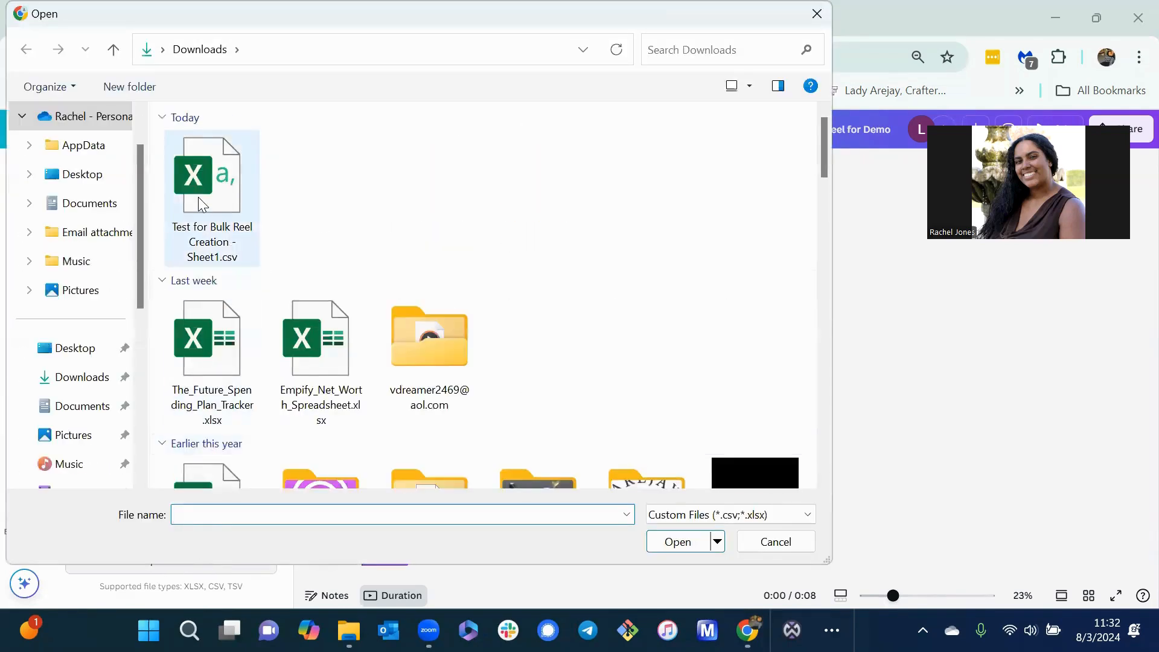
left_click(201, 205)
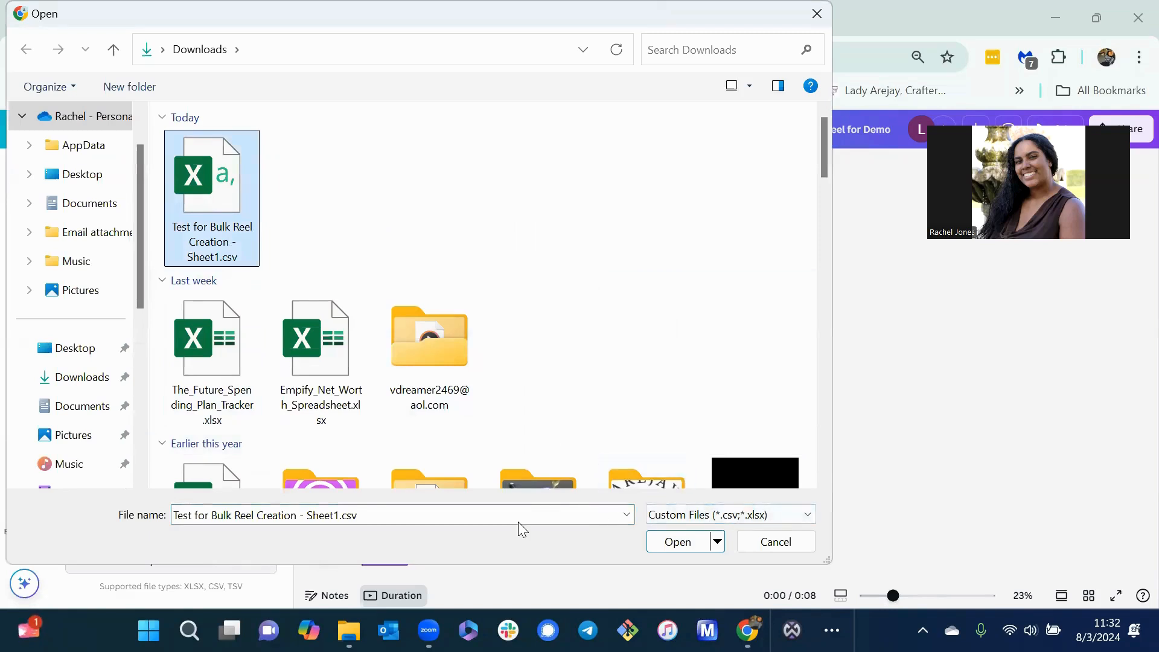
key("Return")
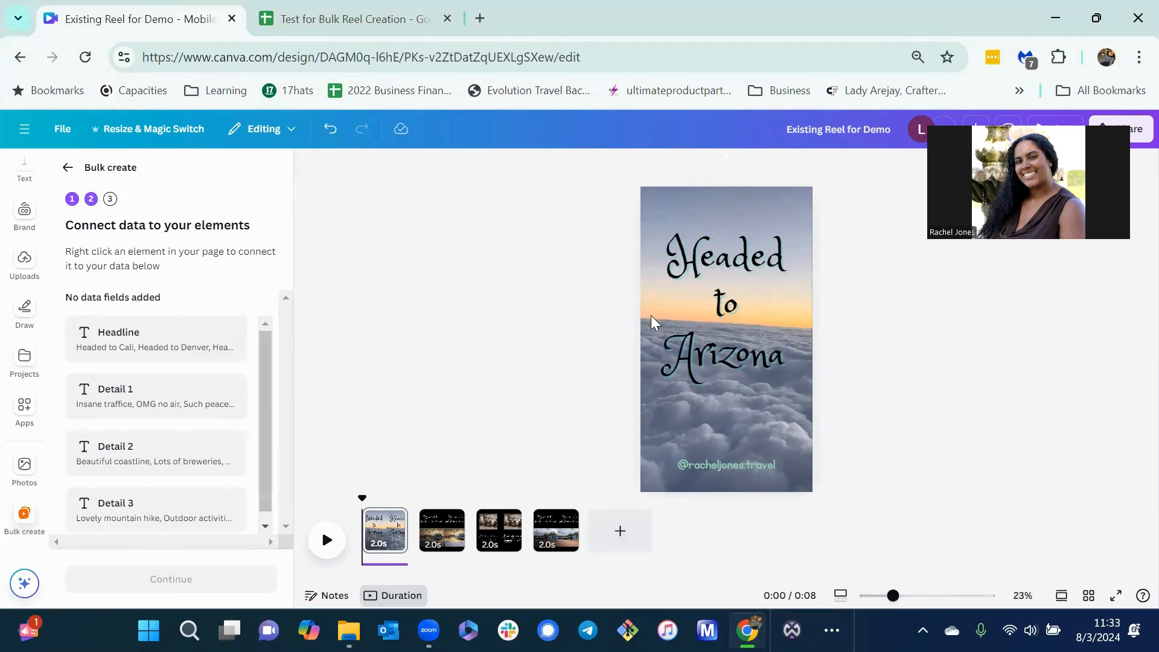
- Connect the "Headed to Arizona" text on page 1 to the Headline data field
right_click(717, 315)
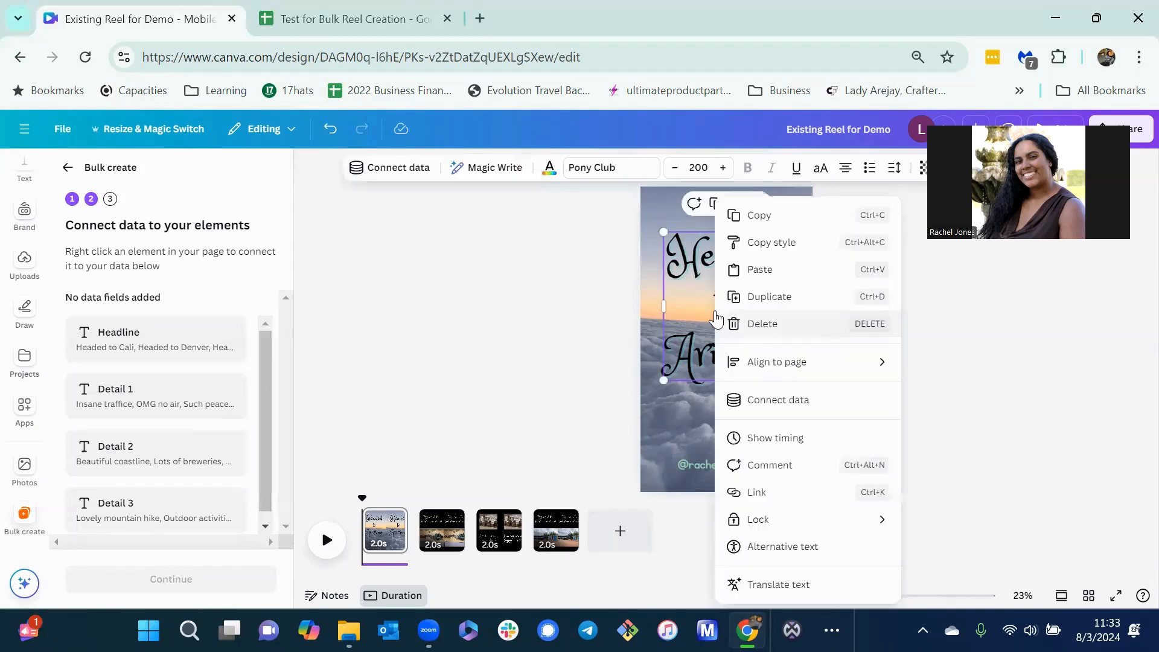
right_click(691, 311)
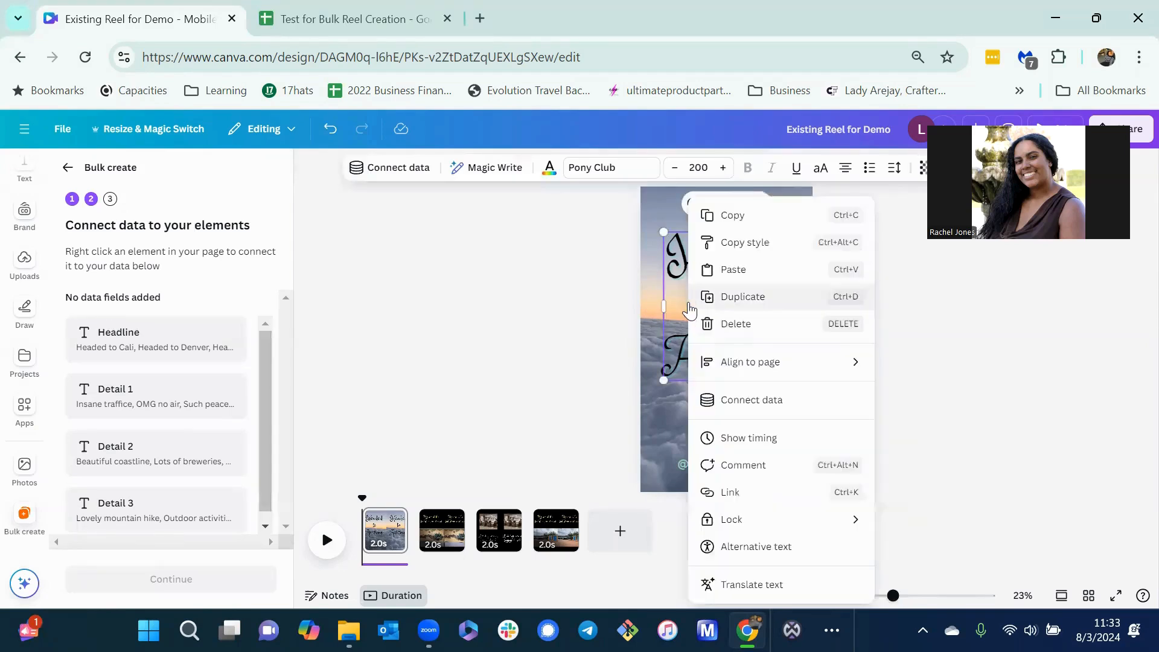
left_click(772, 403)
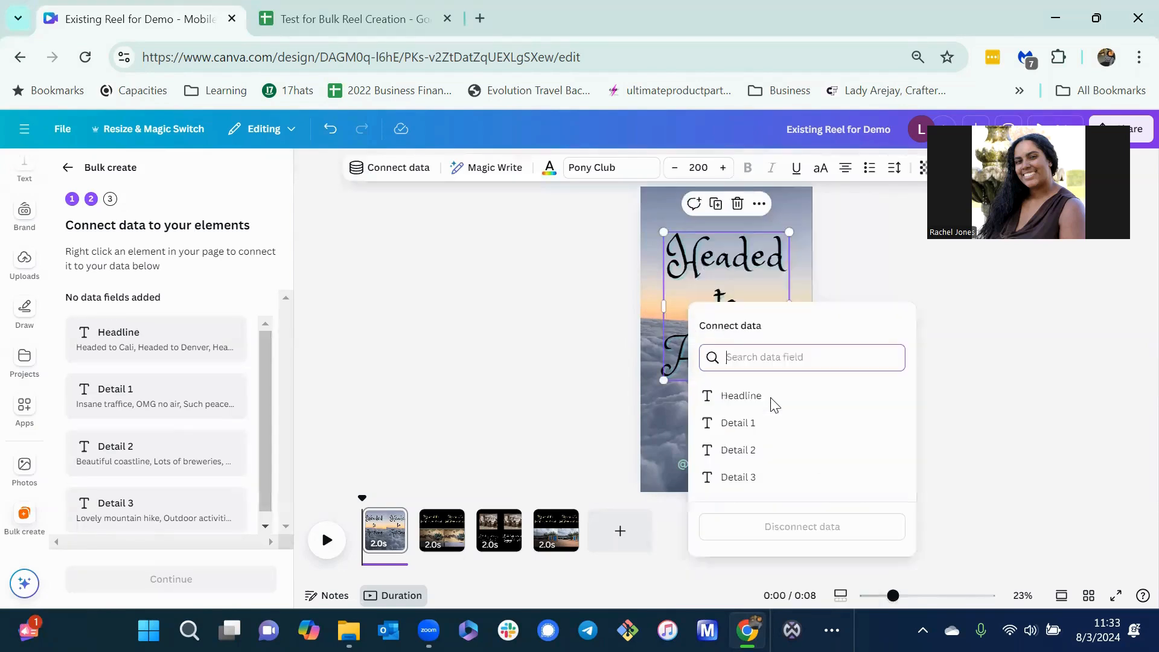
left_click(747, 400)
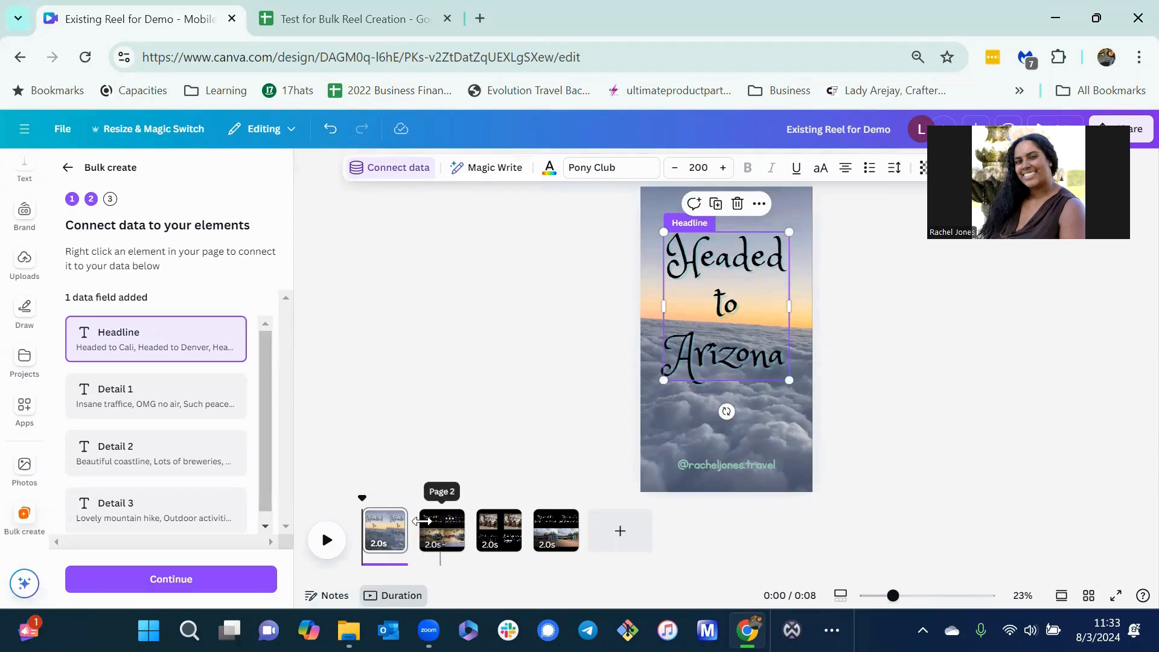
- Connect the "Mosaics at the bathroom entrances" text on page 2 to the Detail 1 data field
left_click(441, 530)
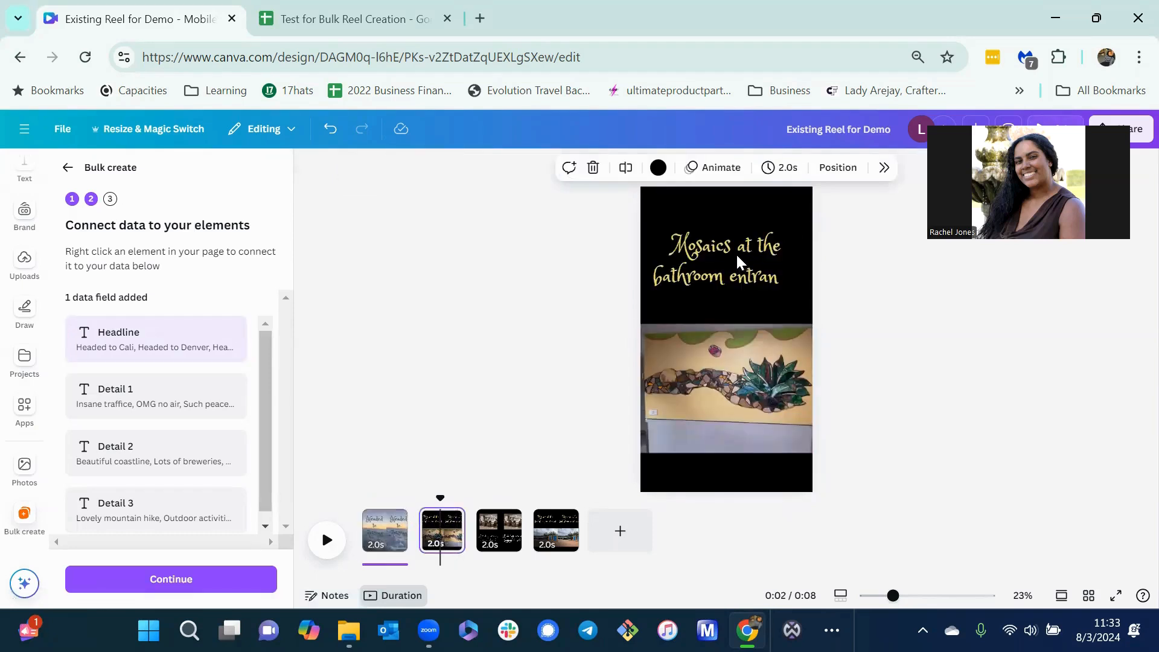
left_click(738, 261)
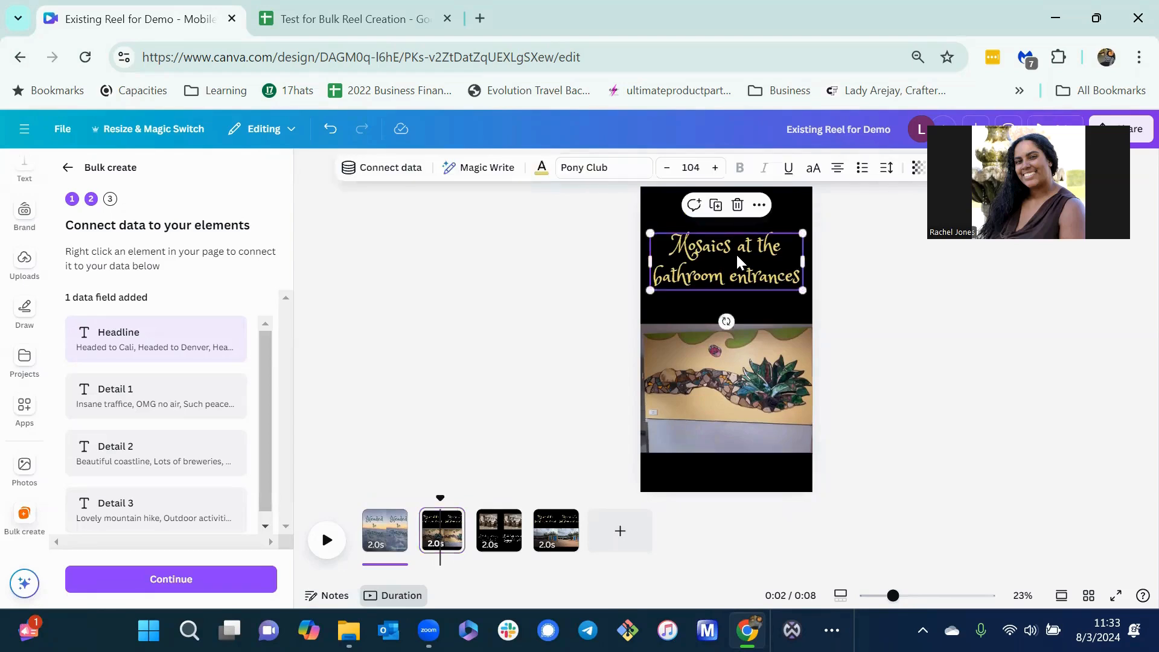
right_click(738, 261)
left_click(809, 412)
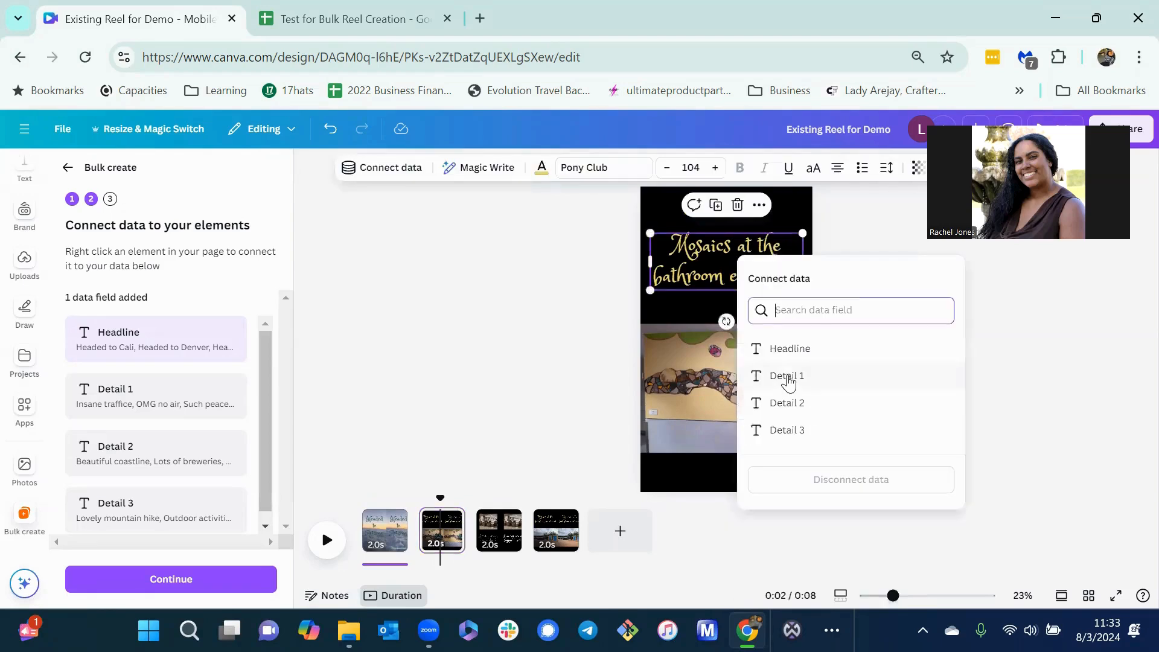
left_click(786, 378)
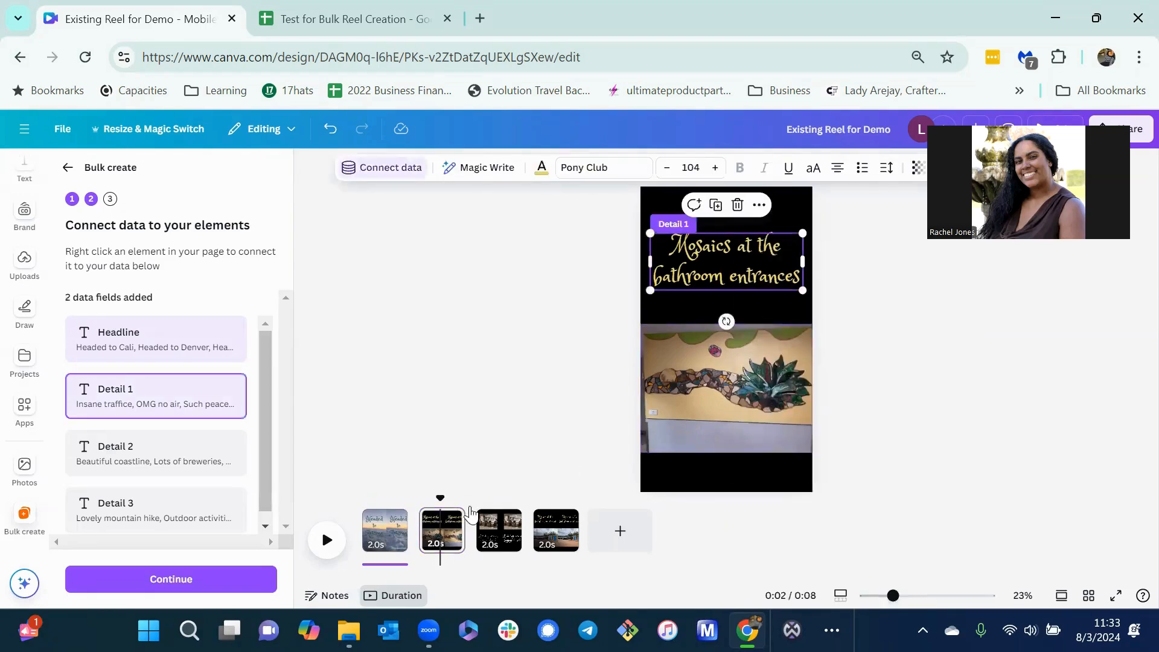
- Connect the "A waiting area in baggage claim?" text on page 3 to the Detail 2 data field
left_click(494, 525)
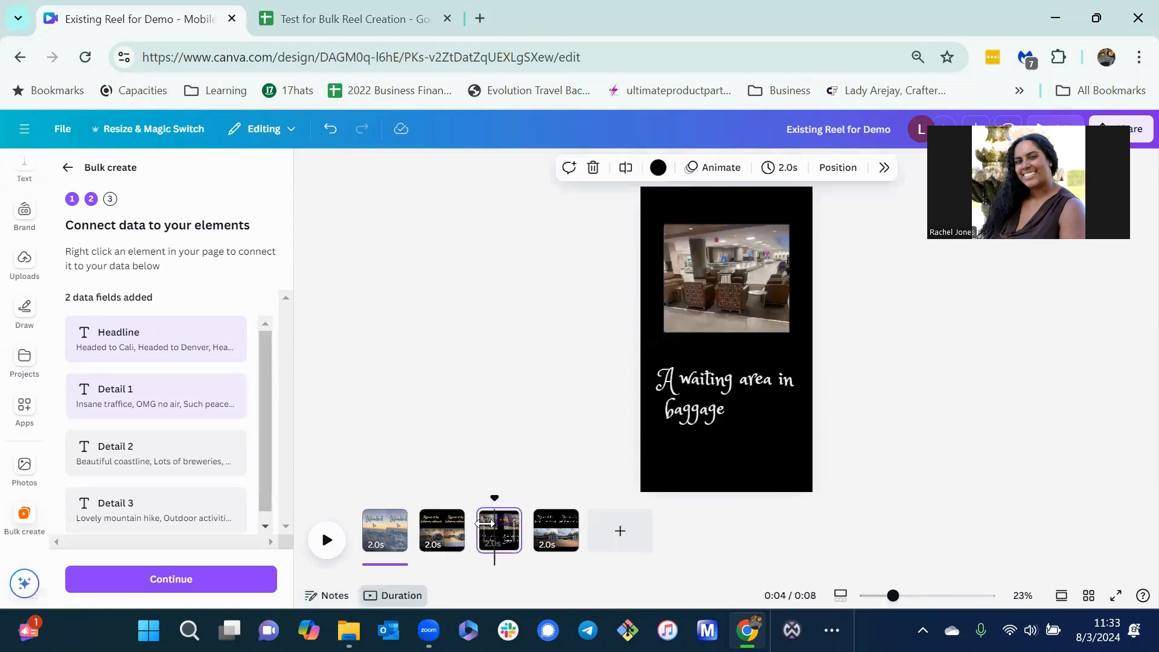
right_click(695, 402)
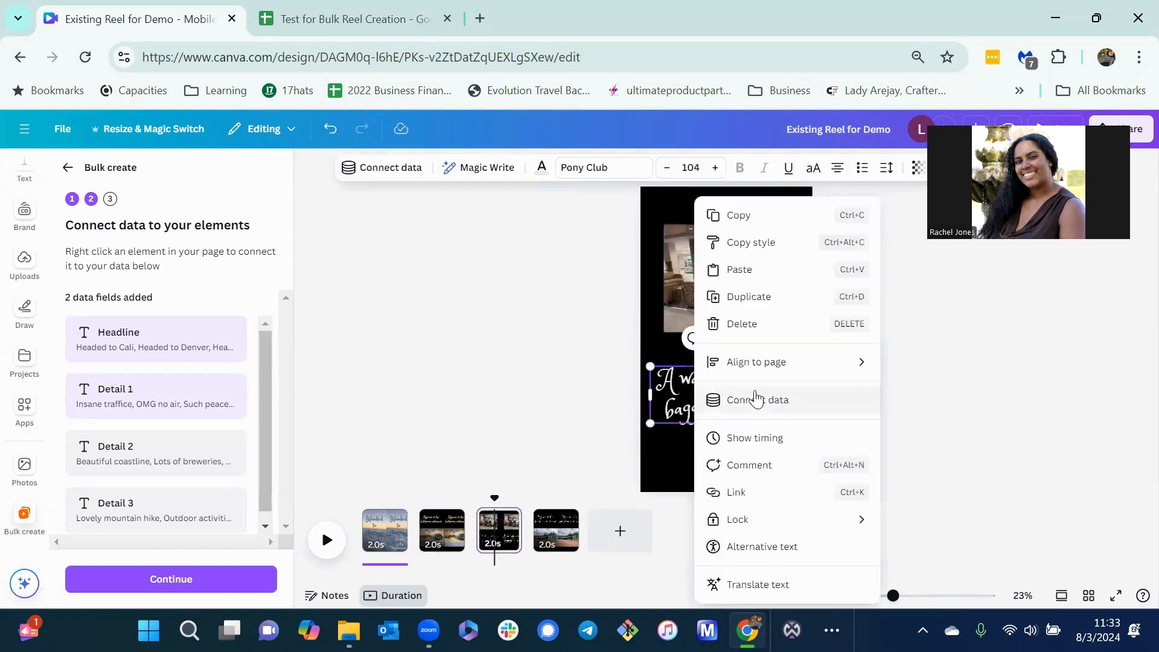
left_click(756, 400)
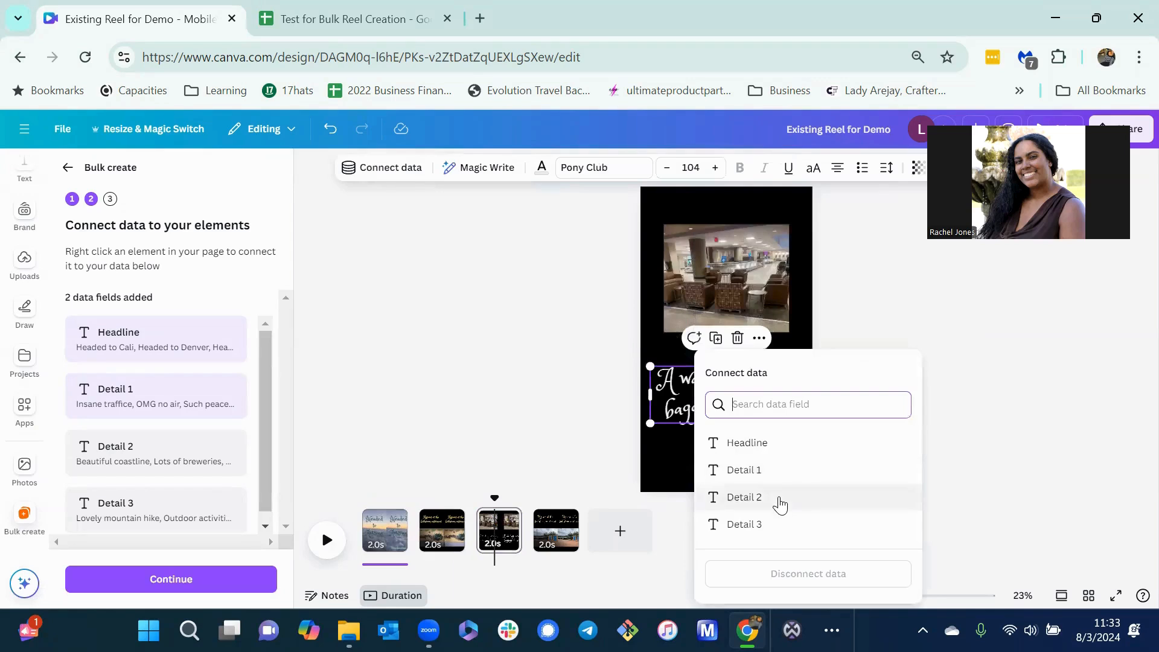
left_click(781, 502)
- Connect the "Mosaics at the bathroom entrances" text on page 4 to the Detail 3 data field
right_click(551, 518)
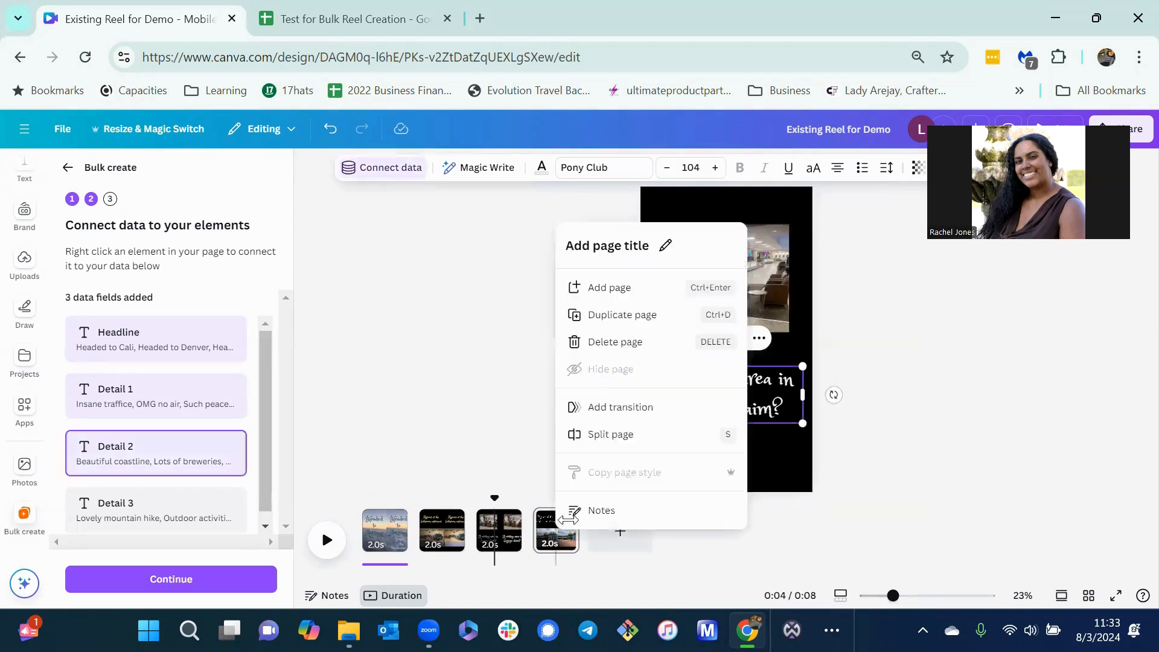
left_click(548, 525)
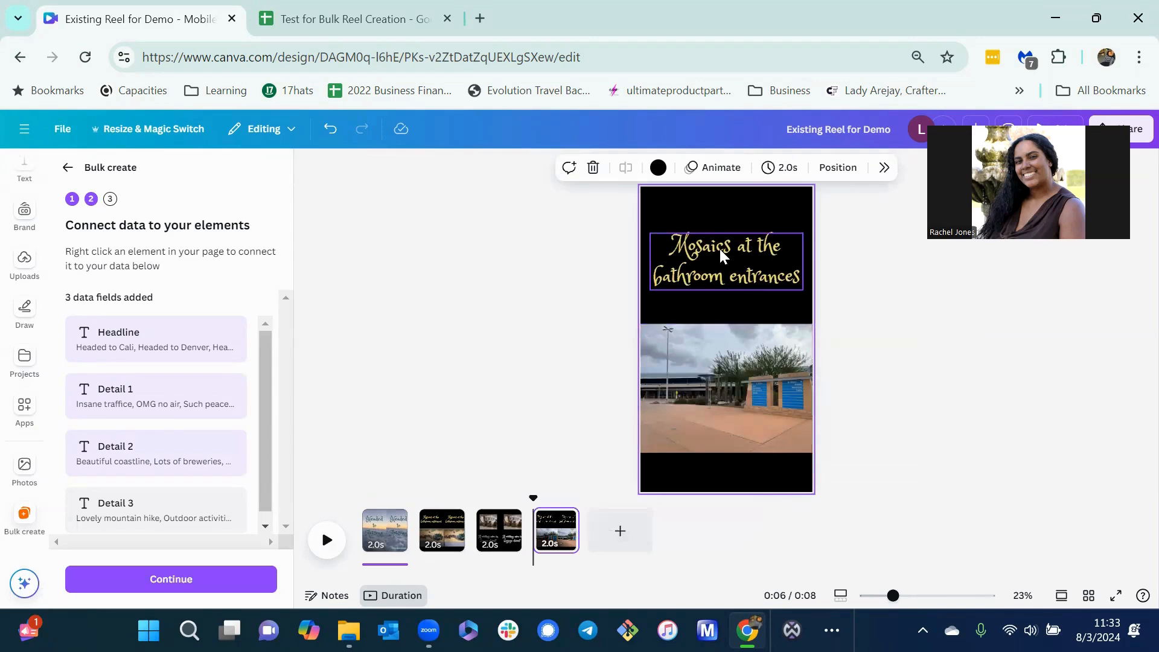
right_click(752, 264)
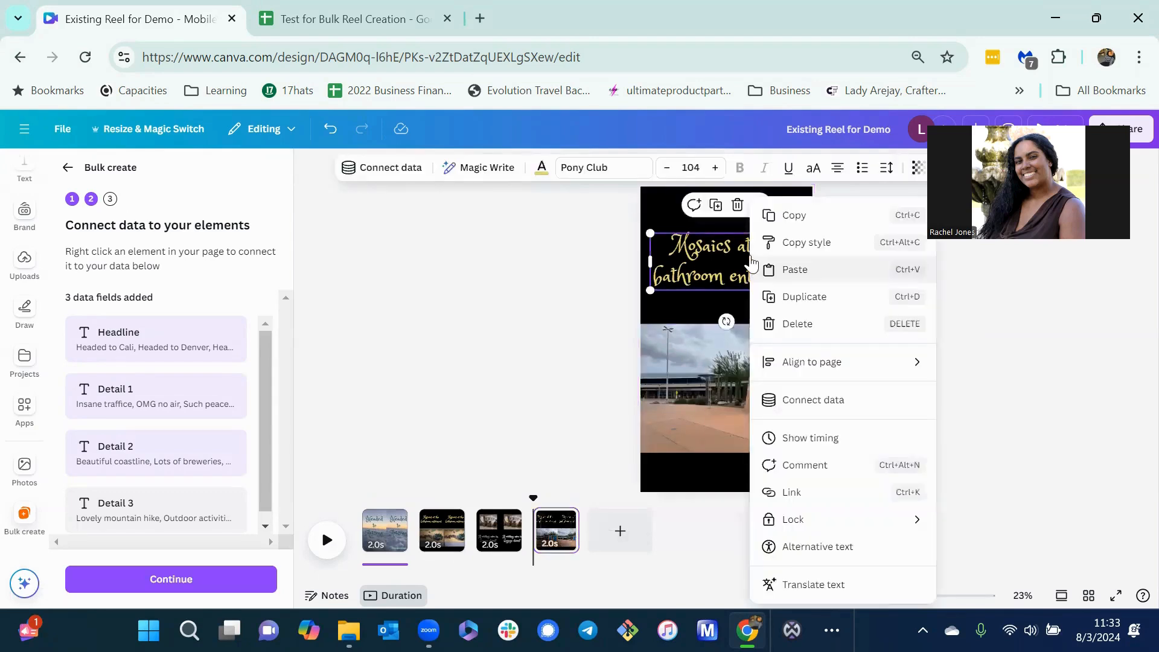
left_click(845, 401)
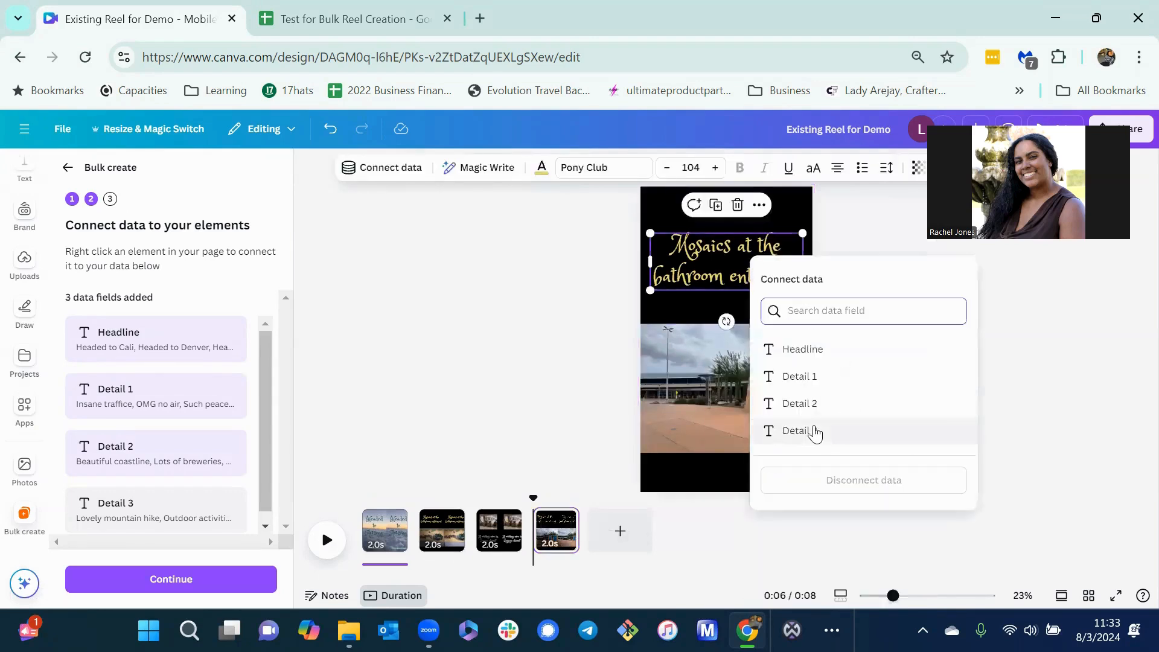
left_click(815, 431)
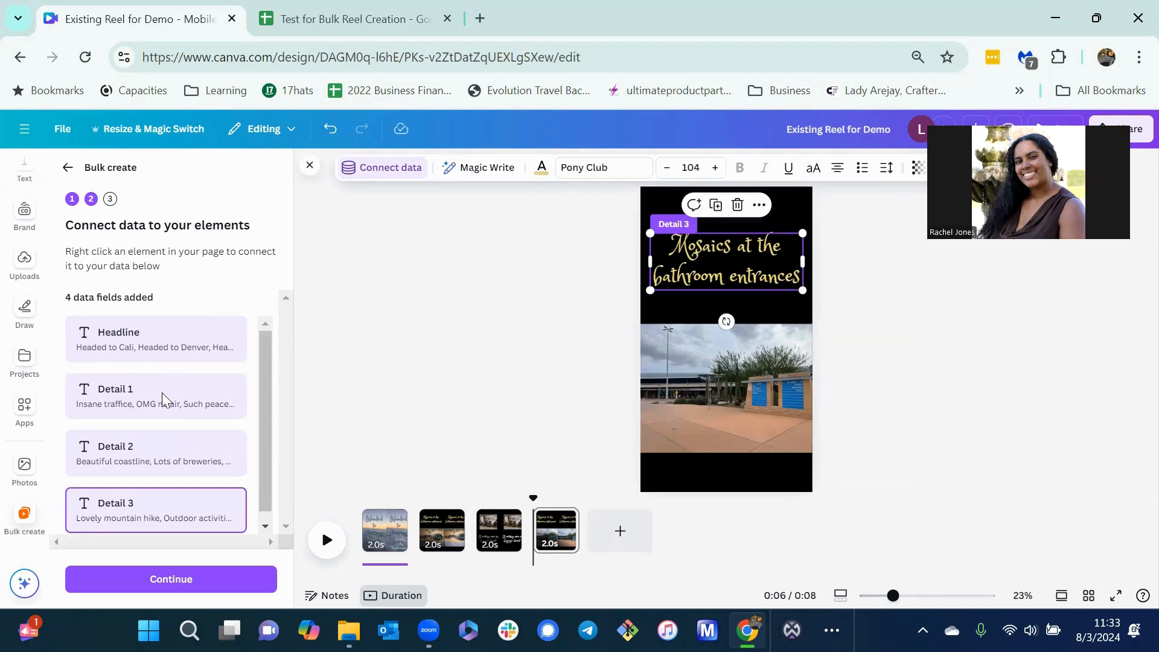
- Continue from the connected data fields and generate 4 designs from all the data rows
scroll(261, 363, "down", 1)
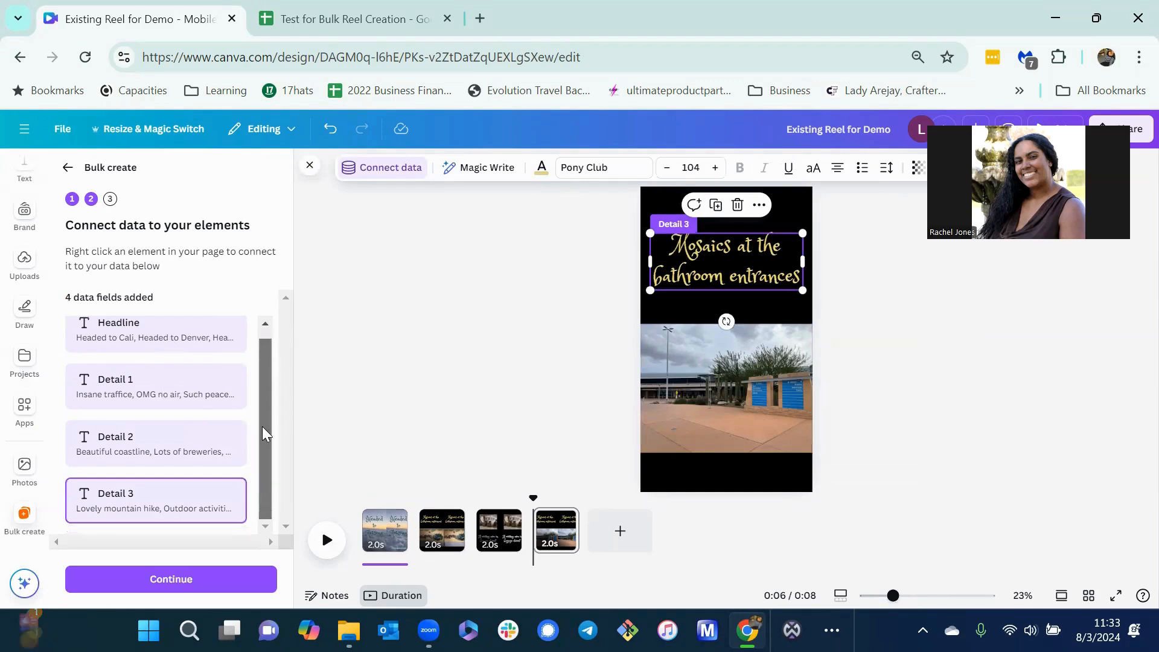
left_click(203, 592)
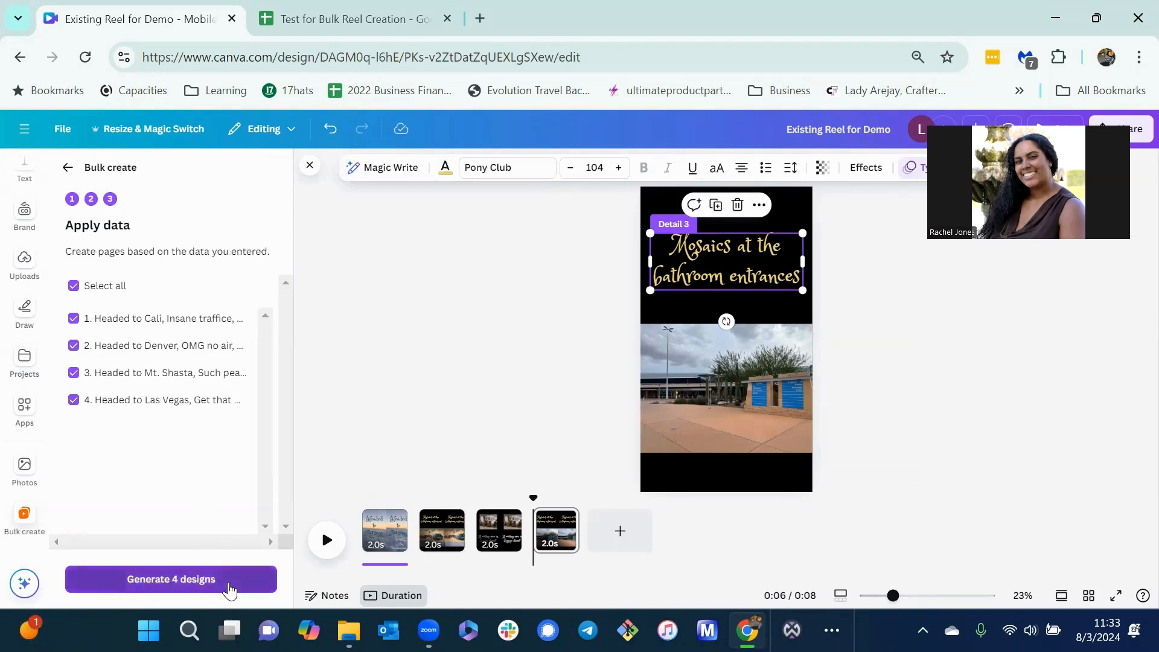
left_click(229, 579)
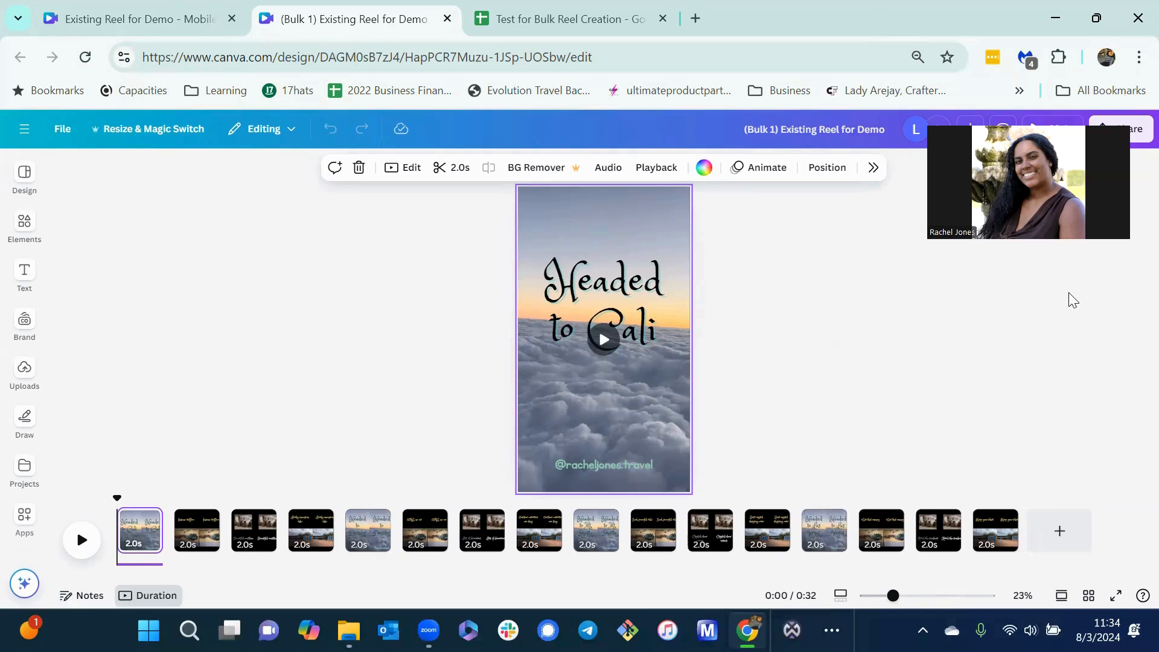
- Open the bulk design's download settings and limit the MP4 video to pages 1-4
left_click(922, 164)
left_click_drag(412, 152, 72, 78)
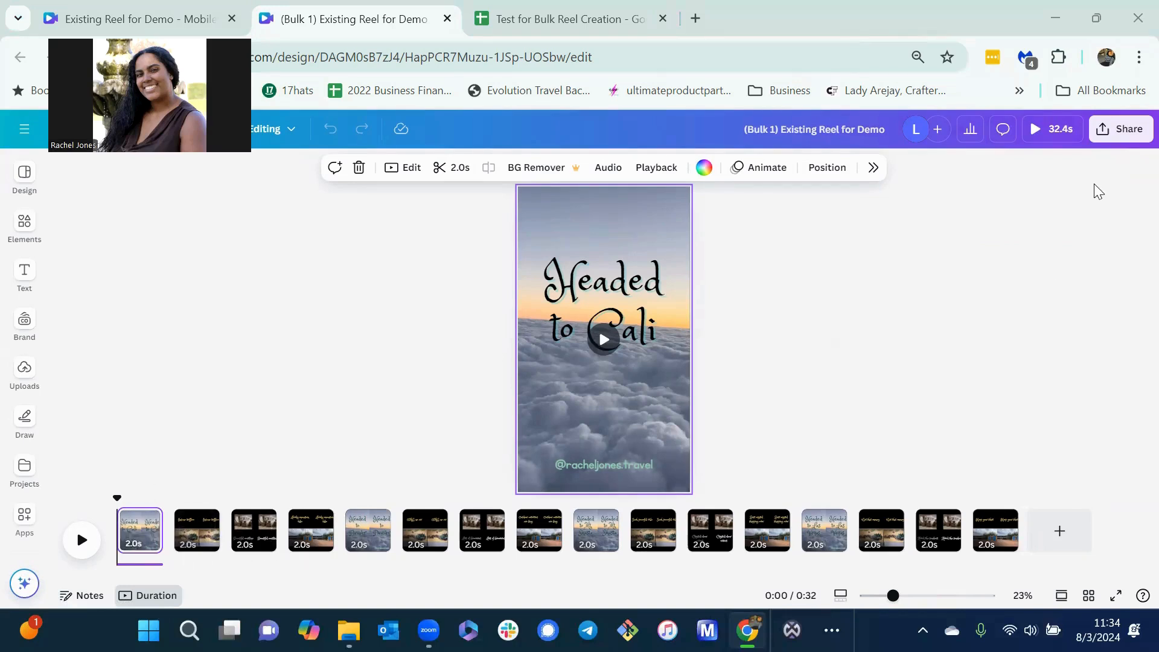
left_click(1121, 128)
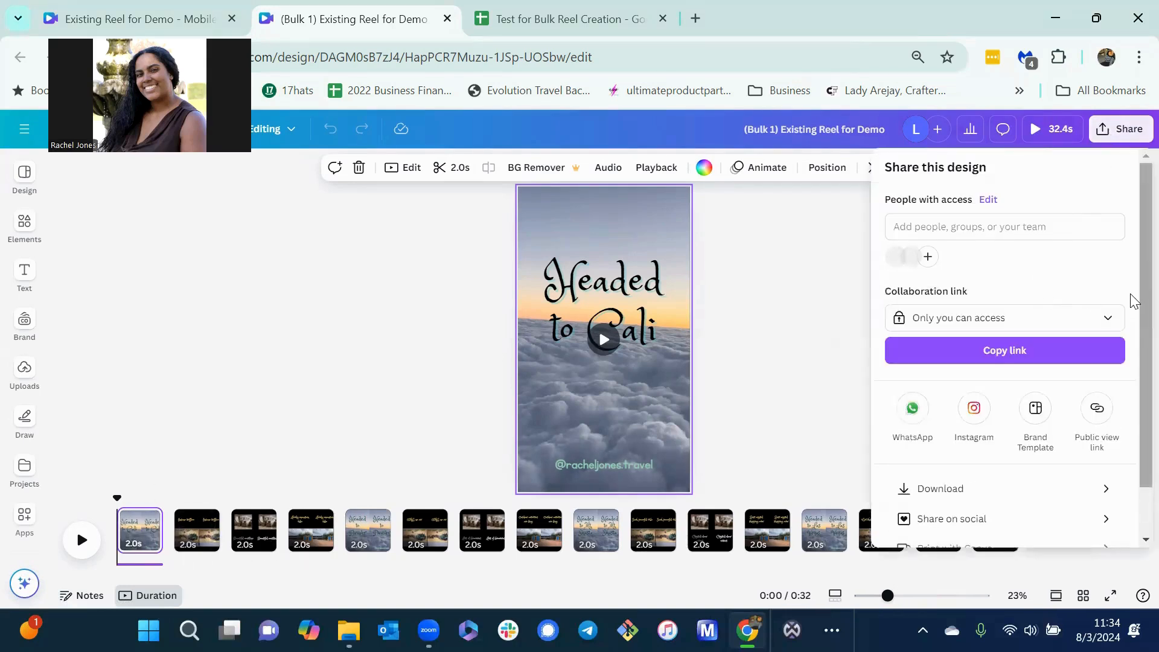
scroll(1132, 288, "down", 2)
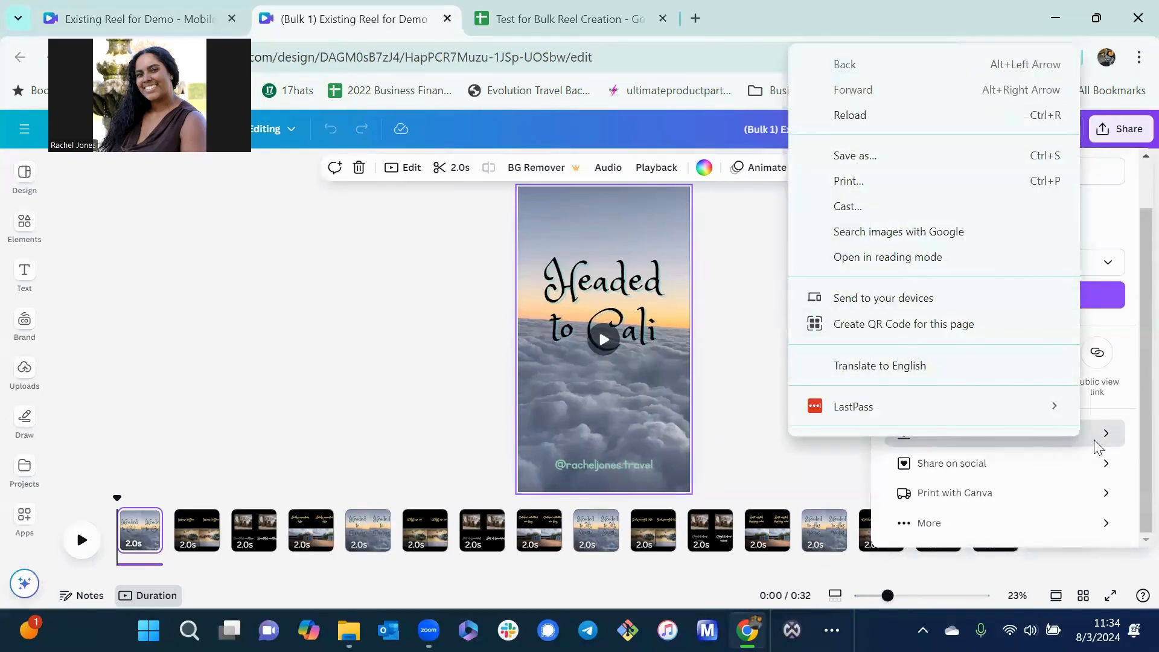
left_click(1093, 439)
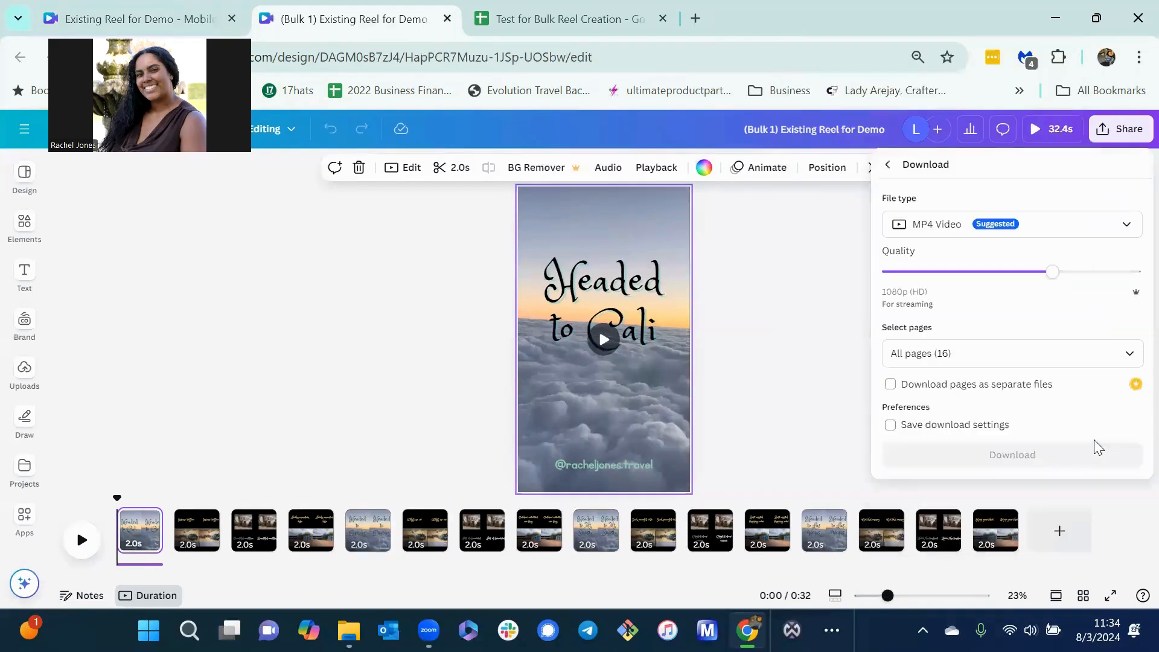
left_click(987, 354)
type("1-4")
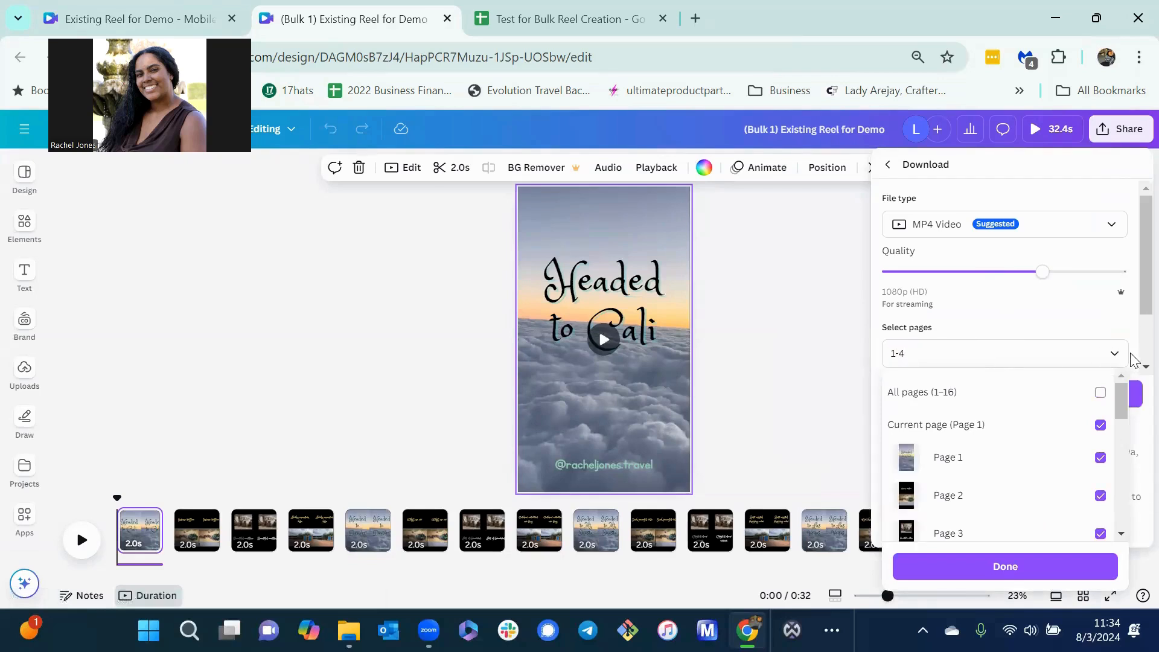
left_click(1132, 303)
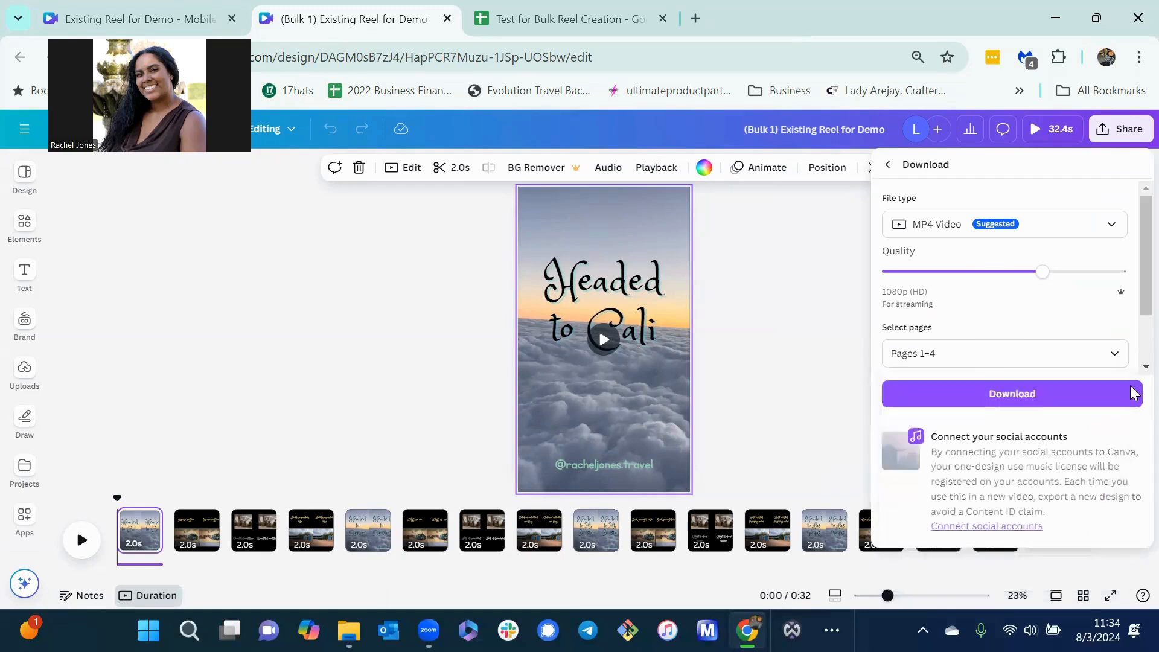
left_click(988, 399)
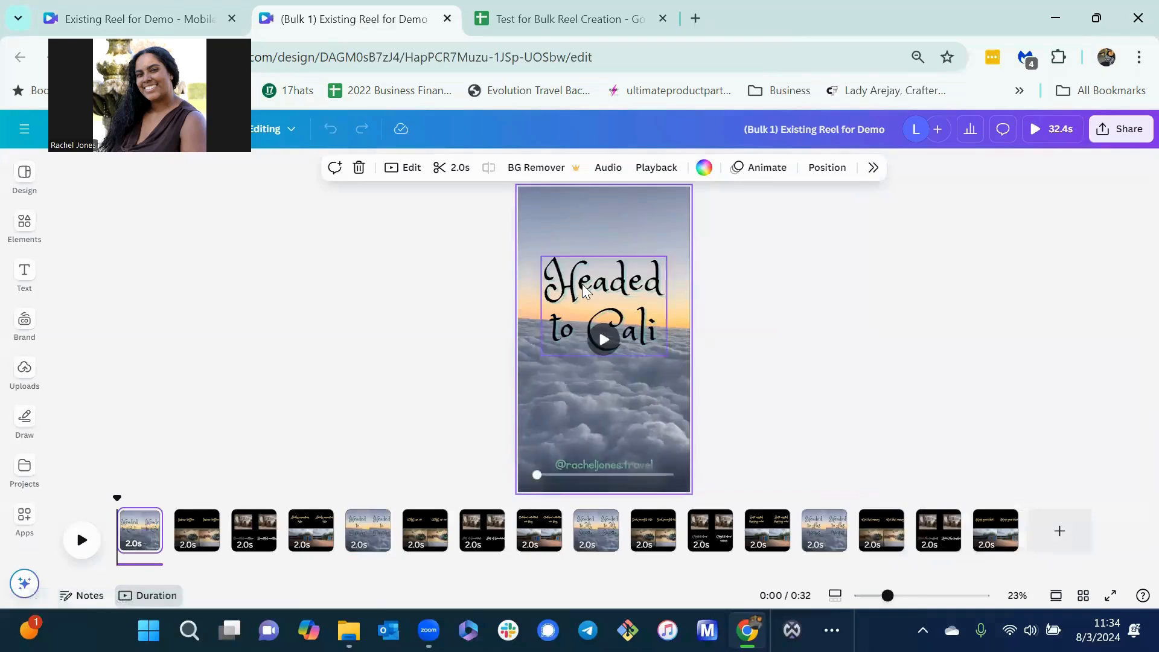
- Look through the opening pages of the other three generated reels, on pages 5, 9 and 13
left_click(369, 524)
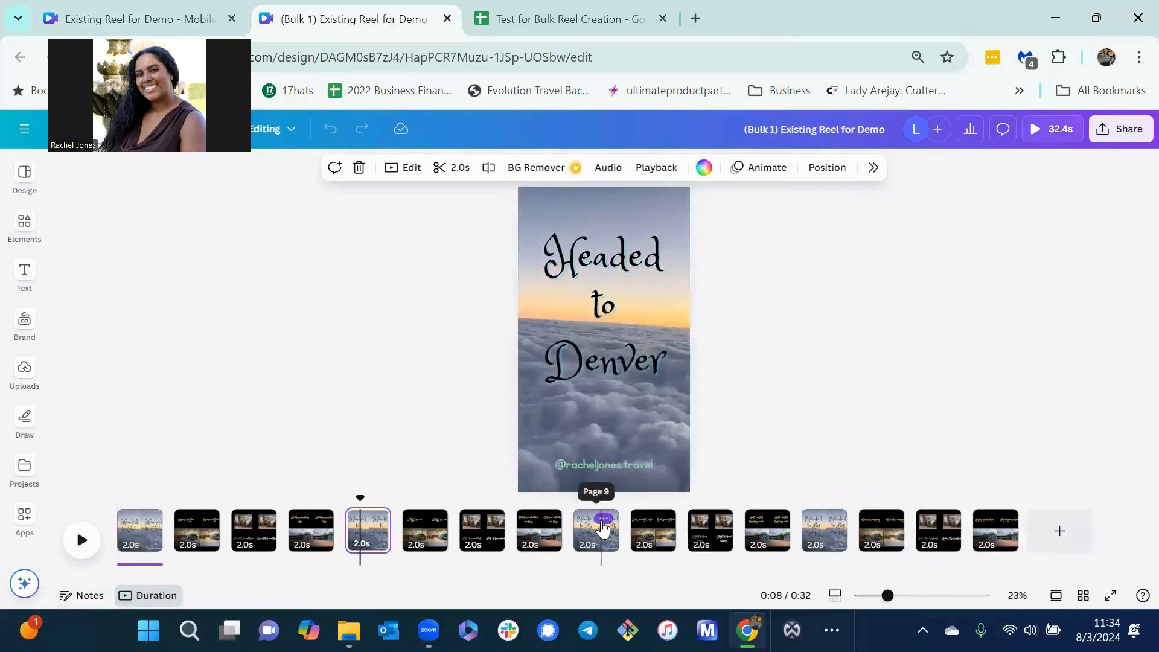
left_click(603, 520)
left_click(897, 373)
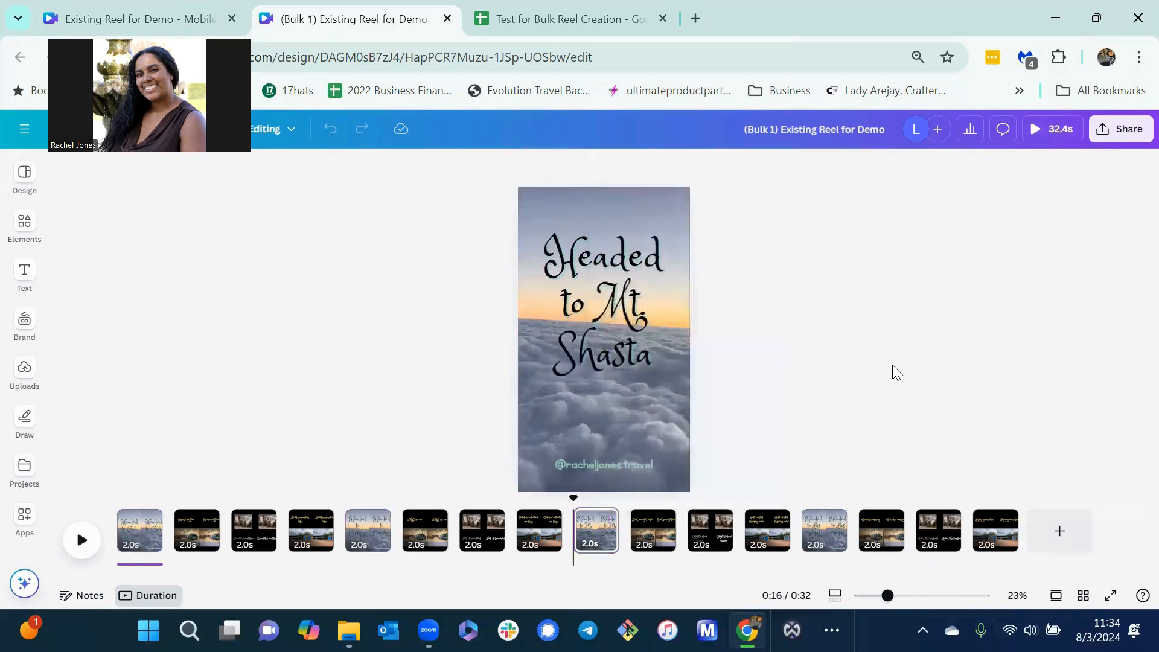
left_click(833, 518)
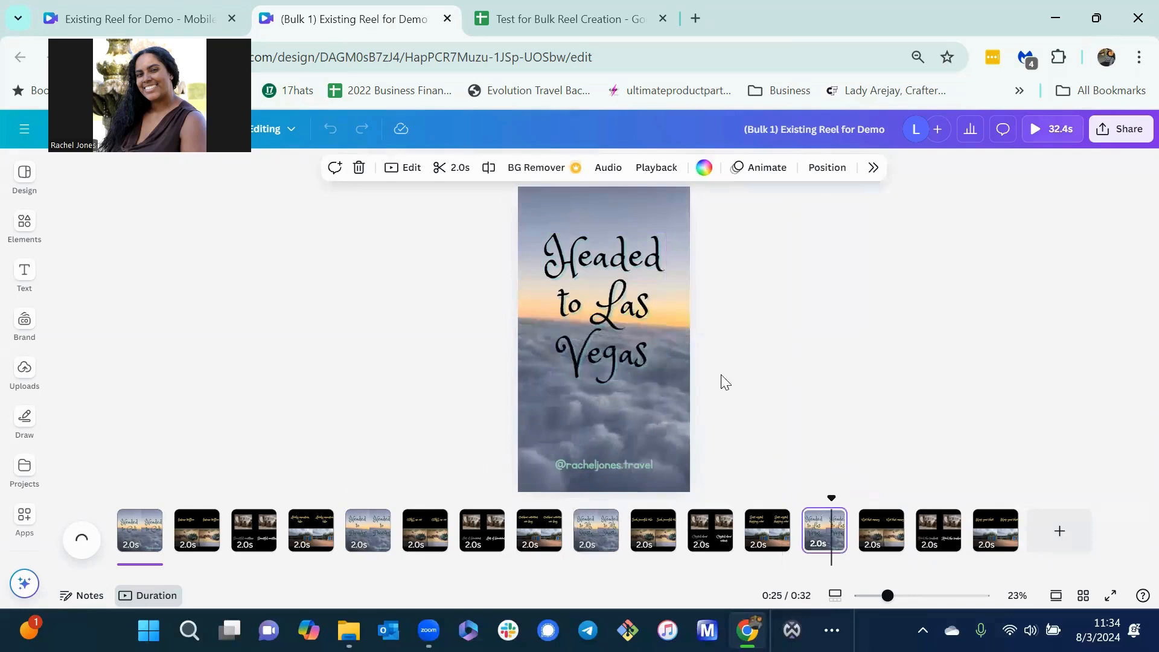